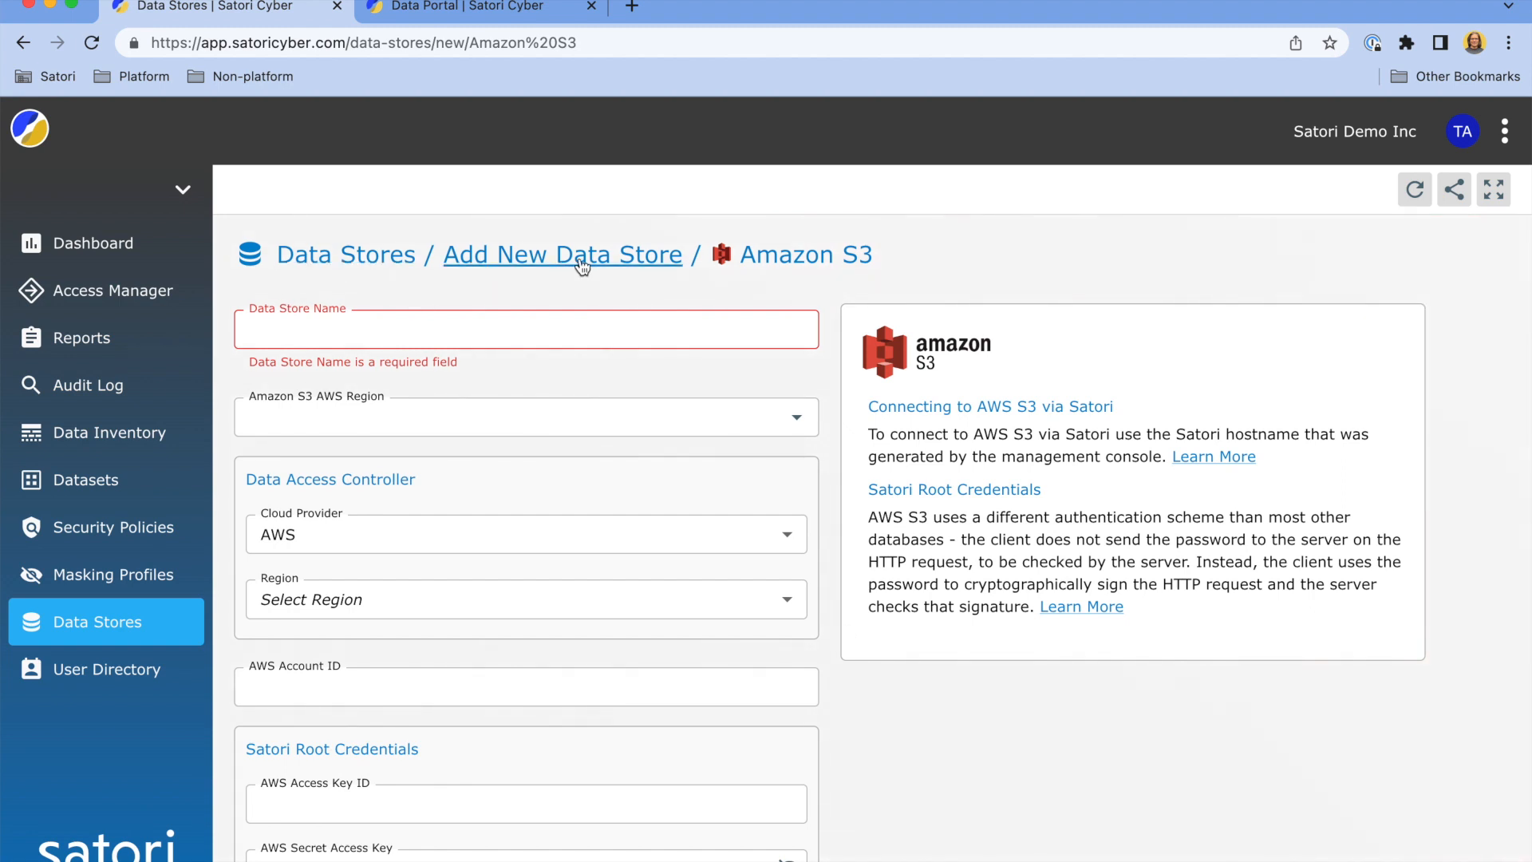
Fill in the new Amazon S3 data store with the name Friendly Name, AWS region us-east-1 and data access controller region us-east-1.
left_click(496, 328)
type("Friendly Name")
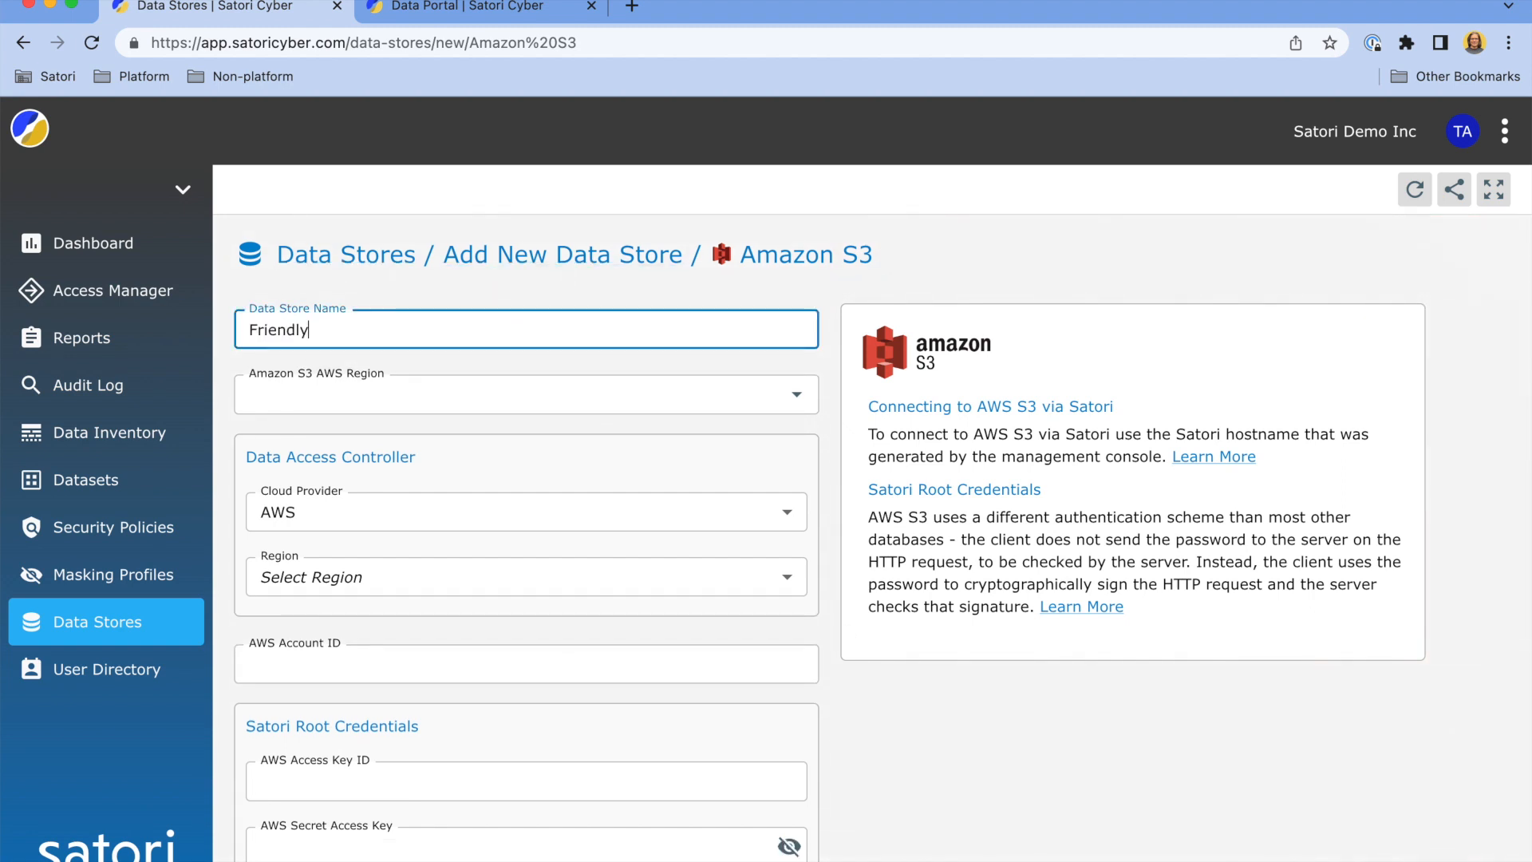
left_click(410, 404)
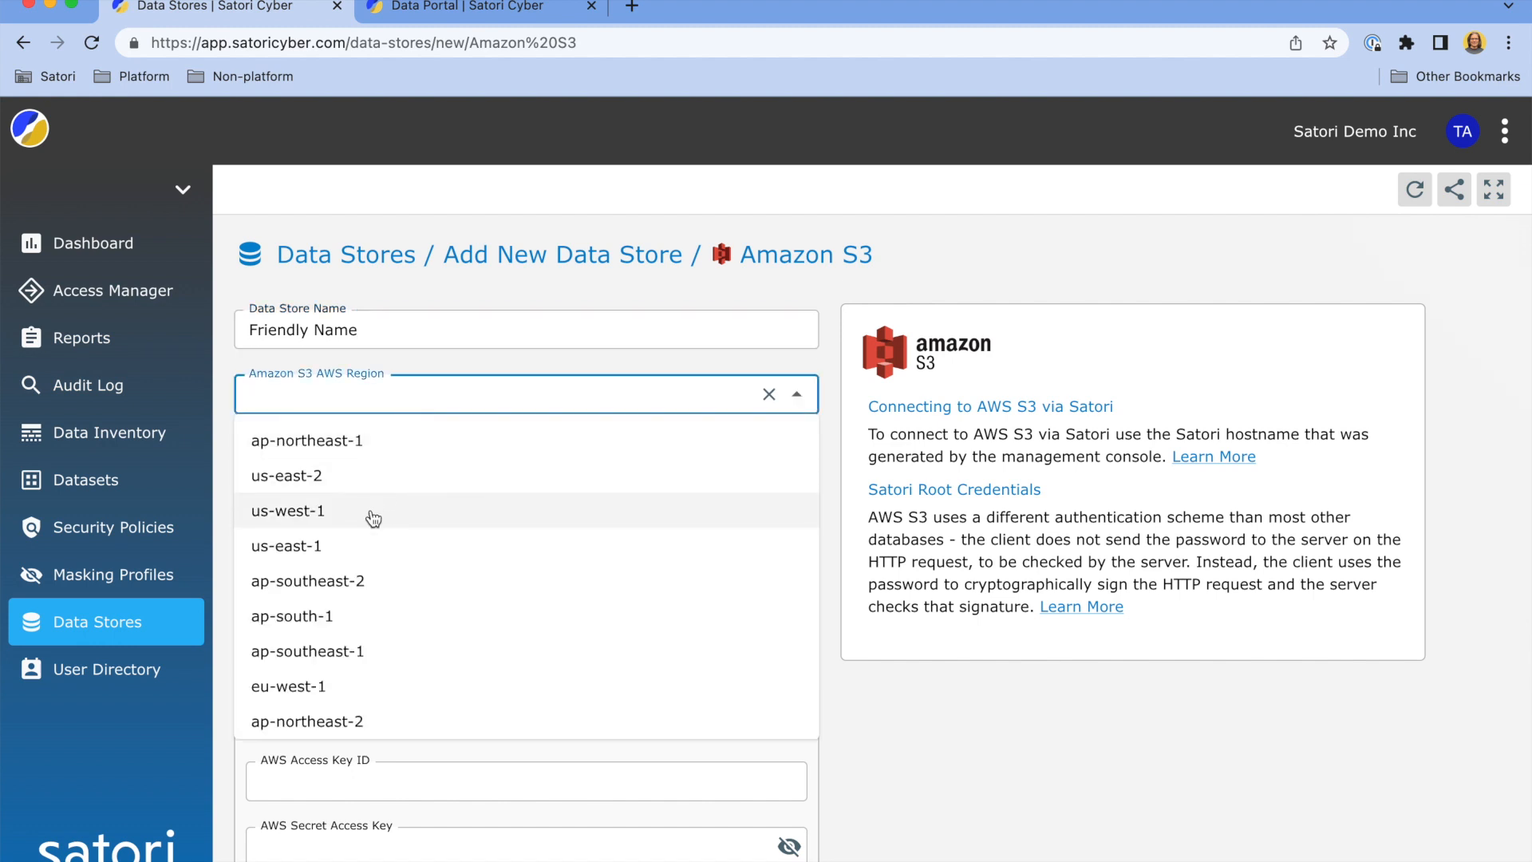
left_click(368, 544)
left_click(382, 584)
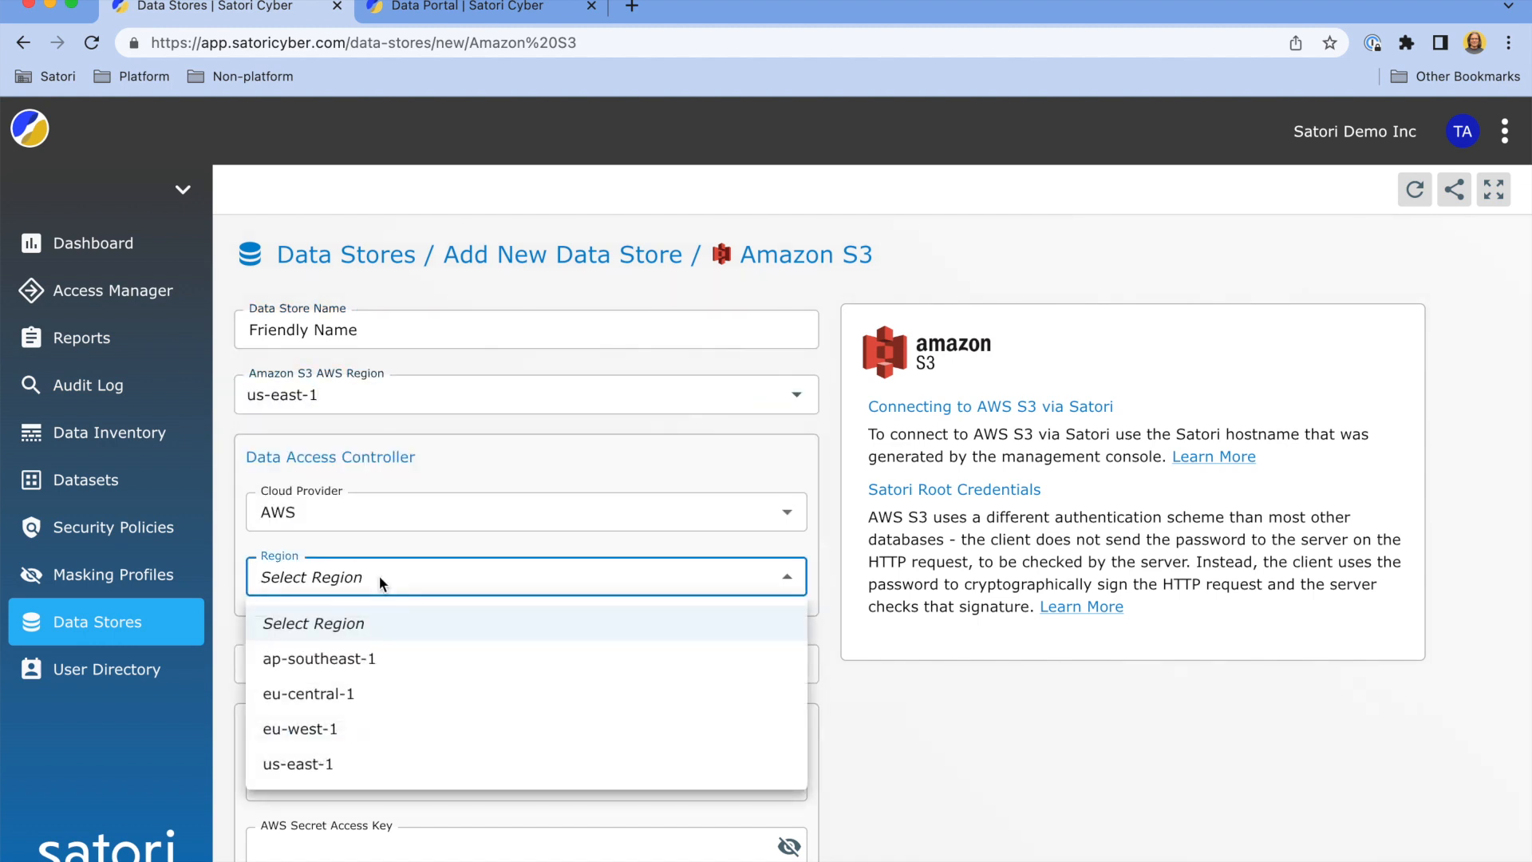
left_click(362, 764)
scroll(384, 670, "down", 1)
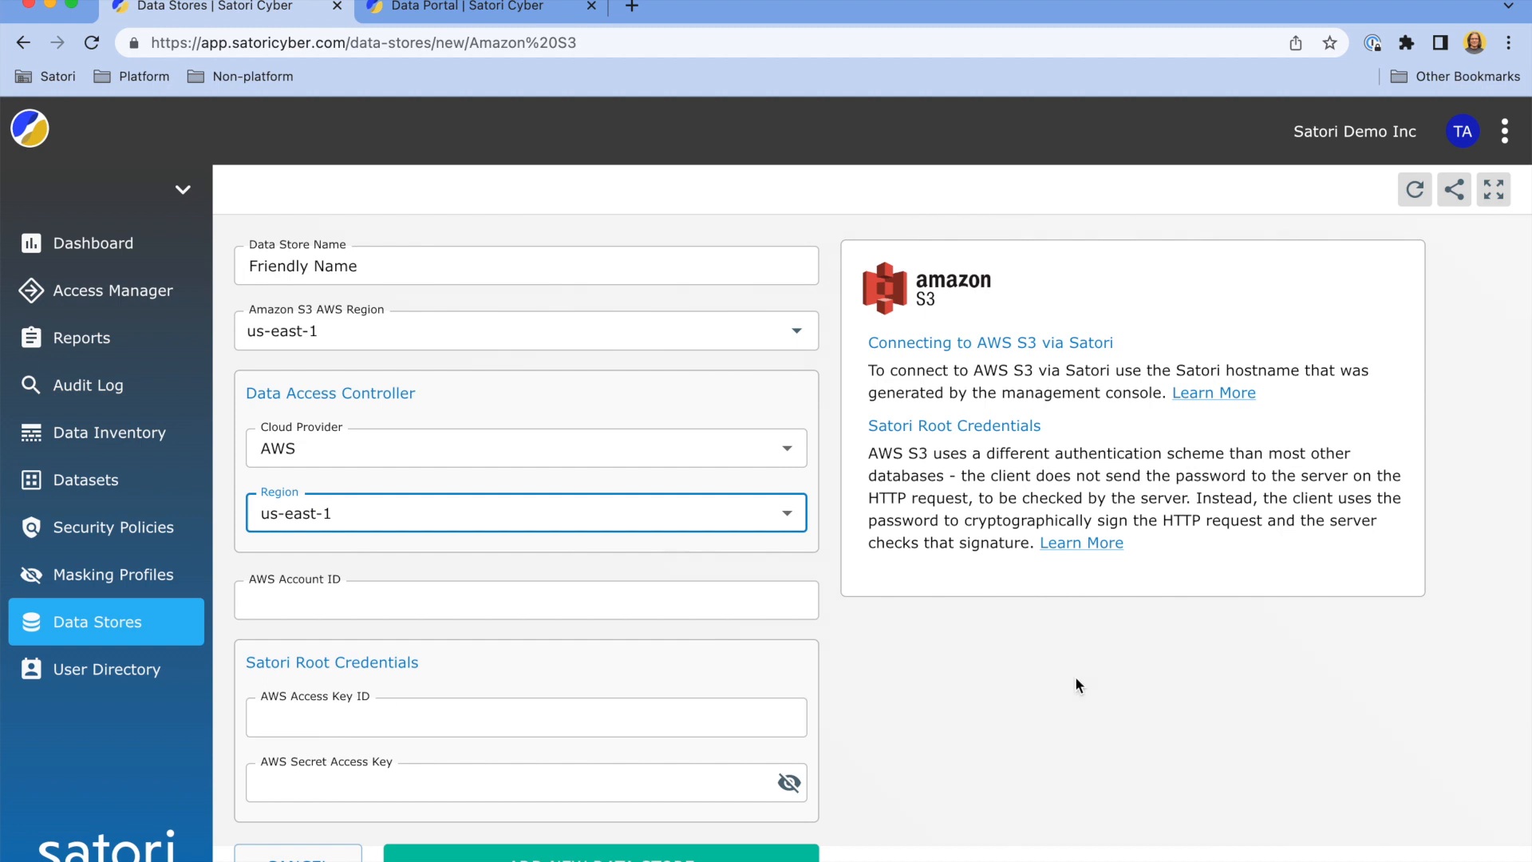
Open the Secured Data Sources dataset from the list of datasets.
left_click(76, 478)
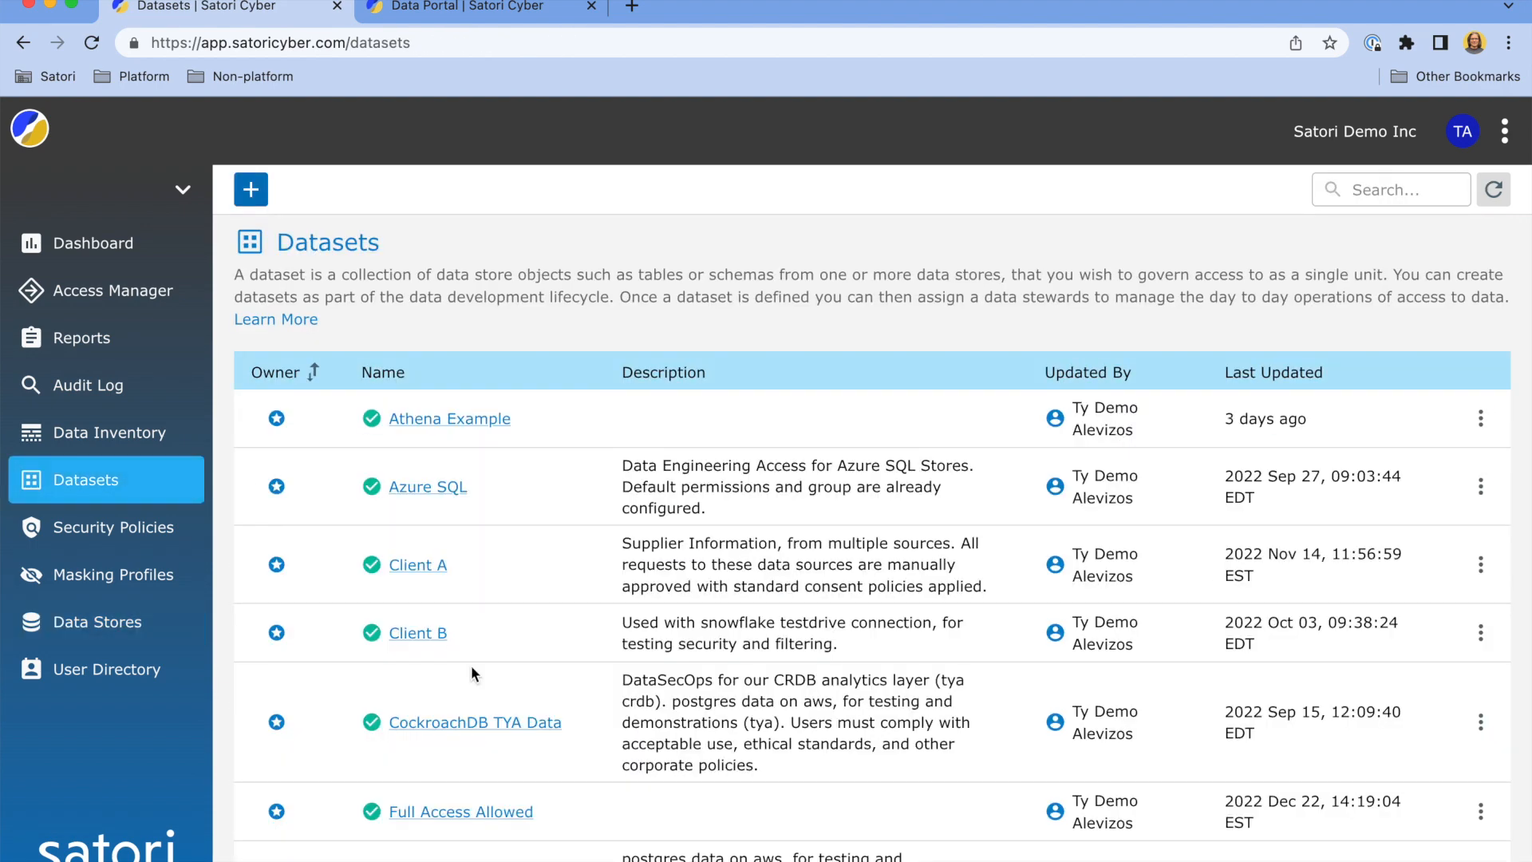
scroll(541, 713, "down", 4)
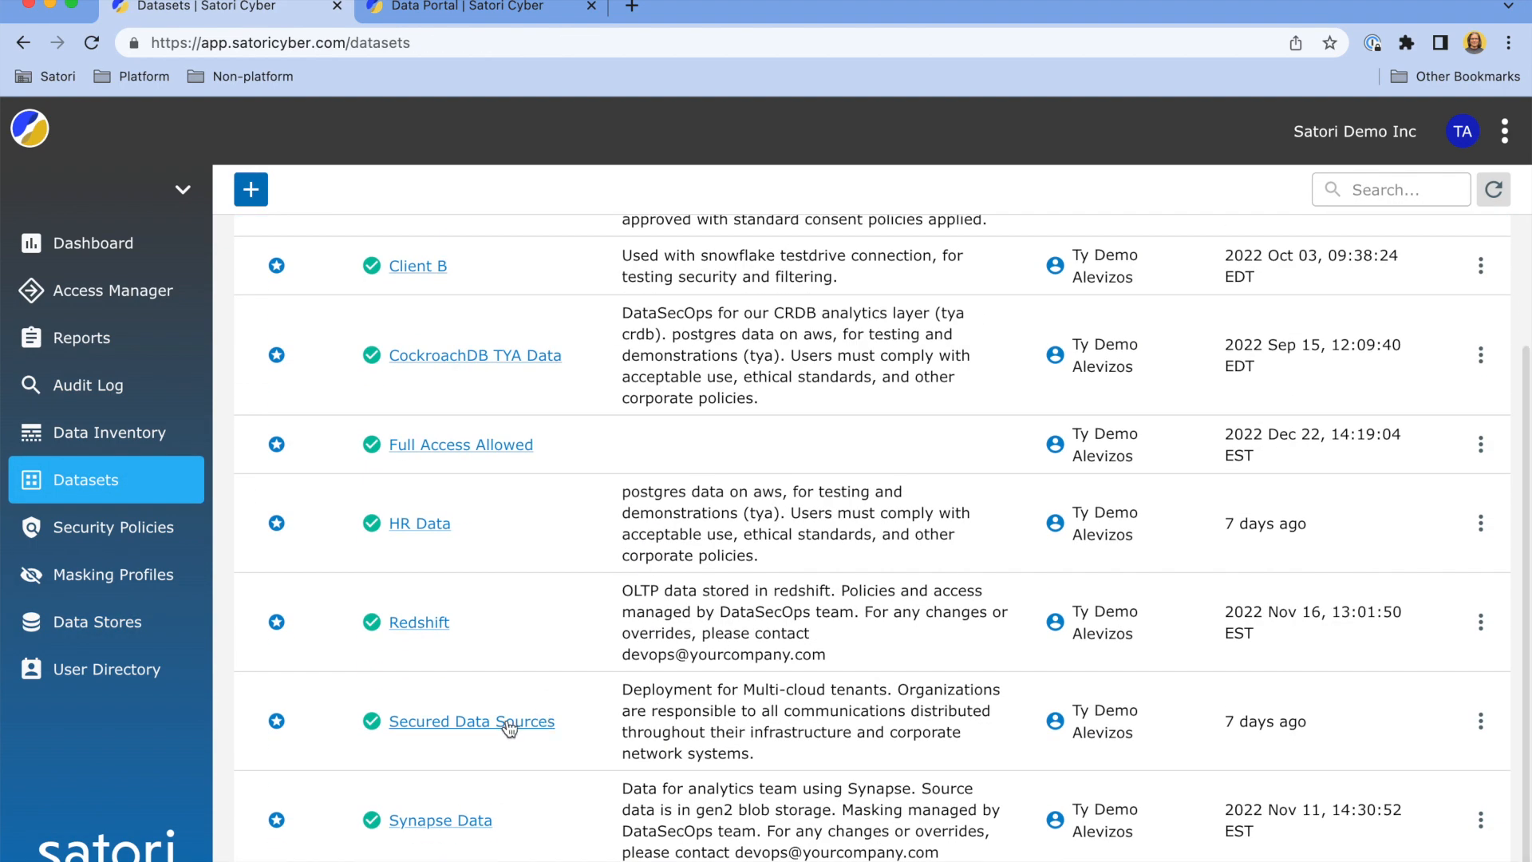
left_click(504, 725)
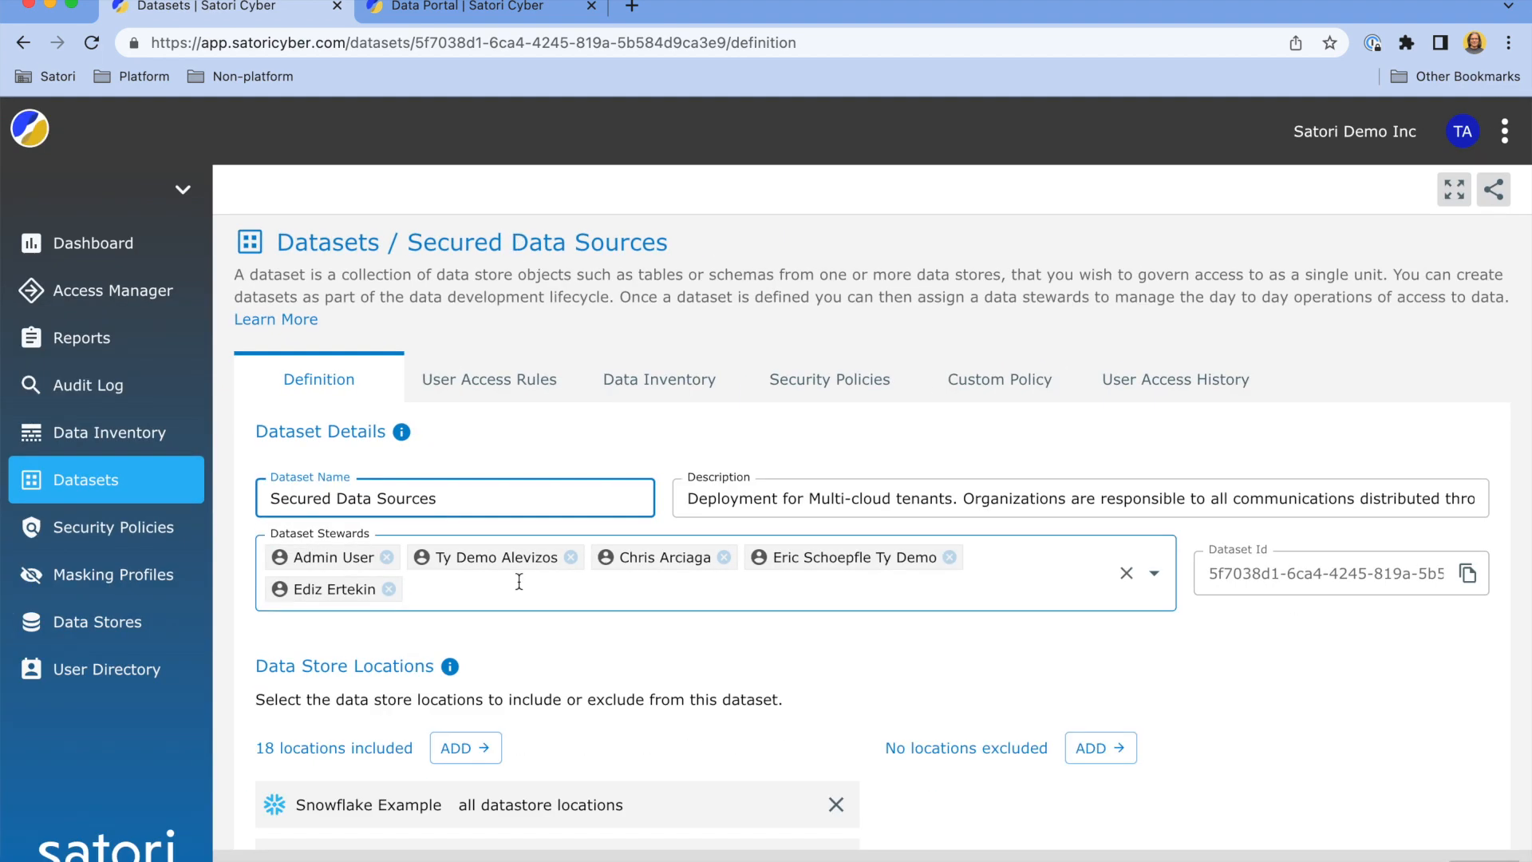
Examine the bucket and folder of the S3 Satori Dev AWS entry among the dataset's included data store locations.
scroll(519, 581, "down", 4)
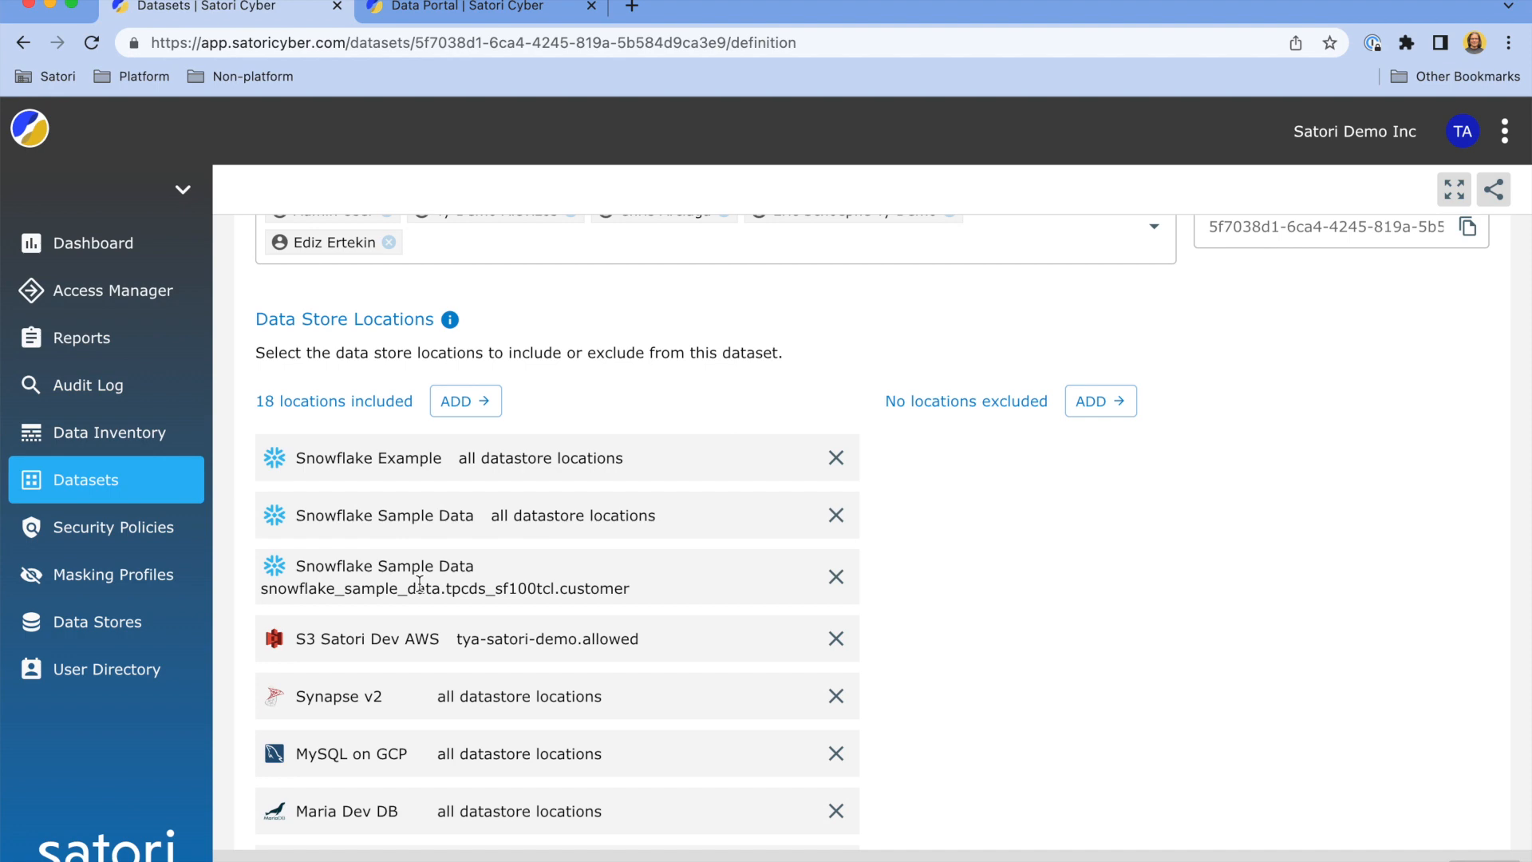
scroll(420, 585, "down", 1)
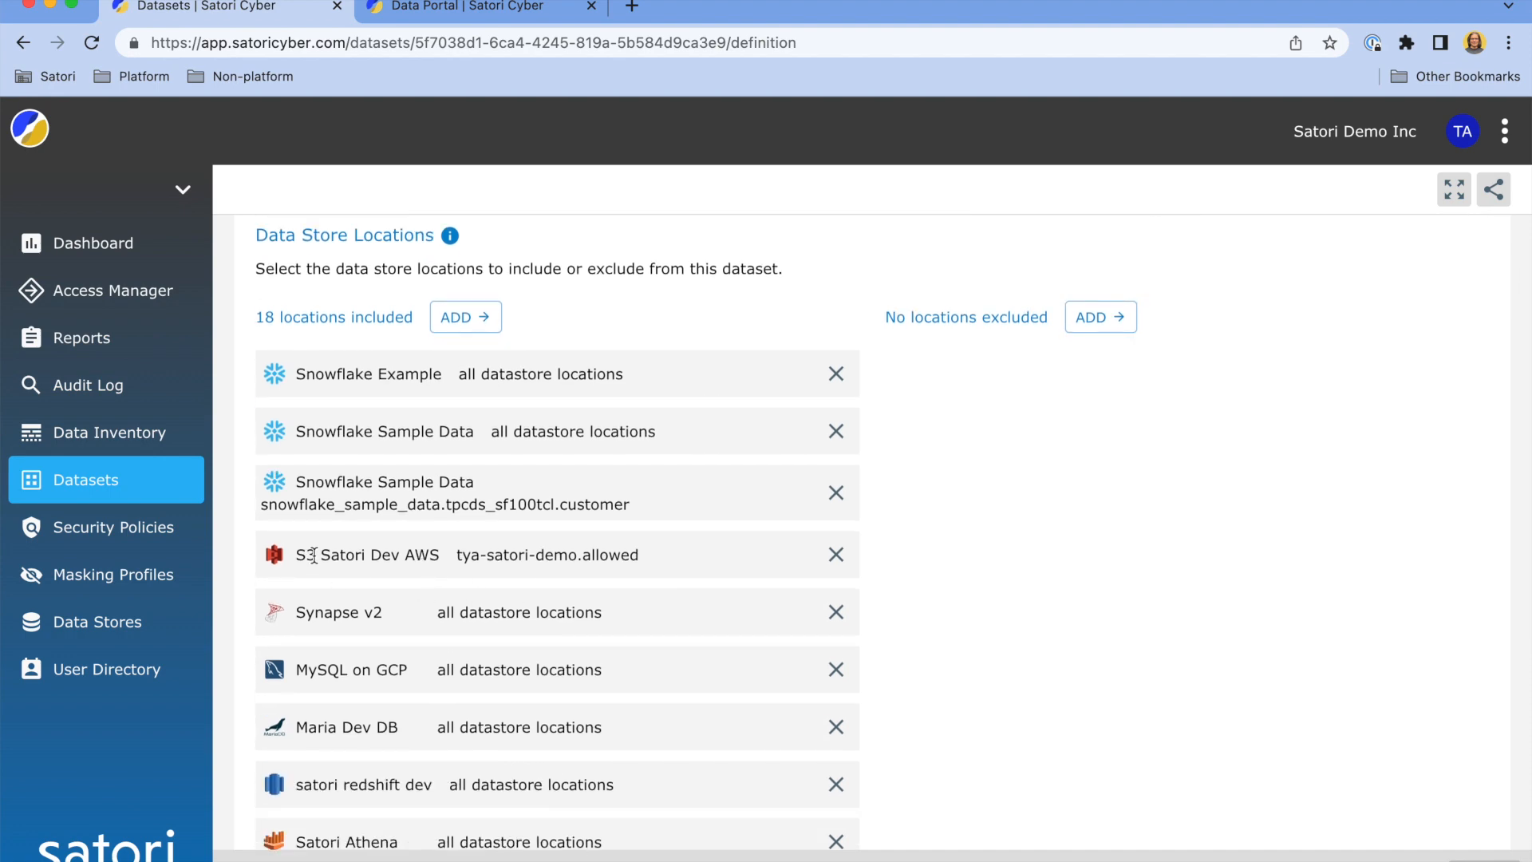
scroll(557, 561, "up", 5)
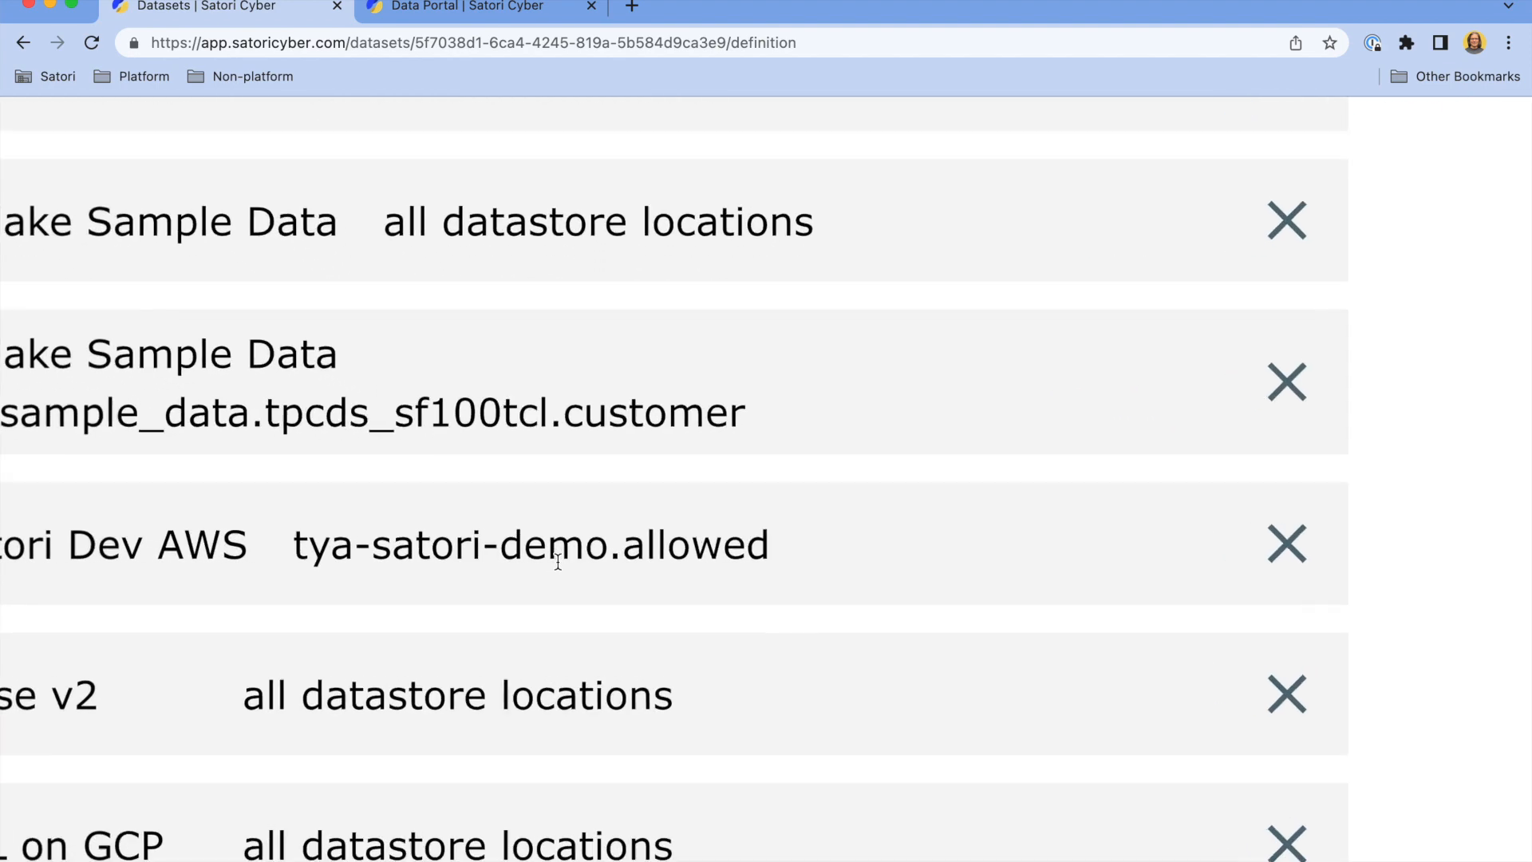
left_click_drag(456, 554, 608, 538)
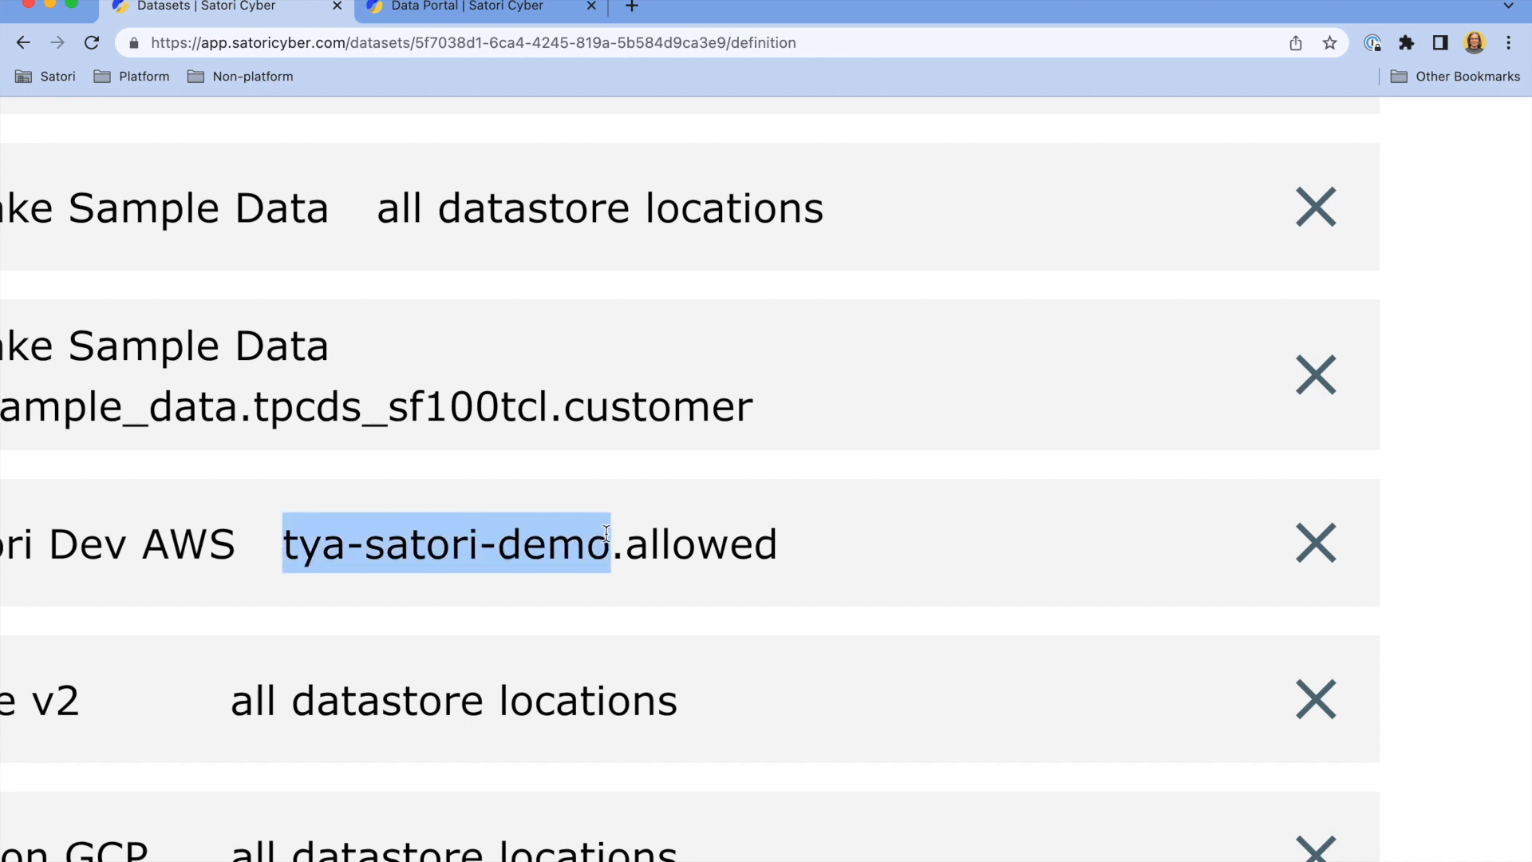
left_click(676, 547)
double_click(677, 547)
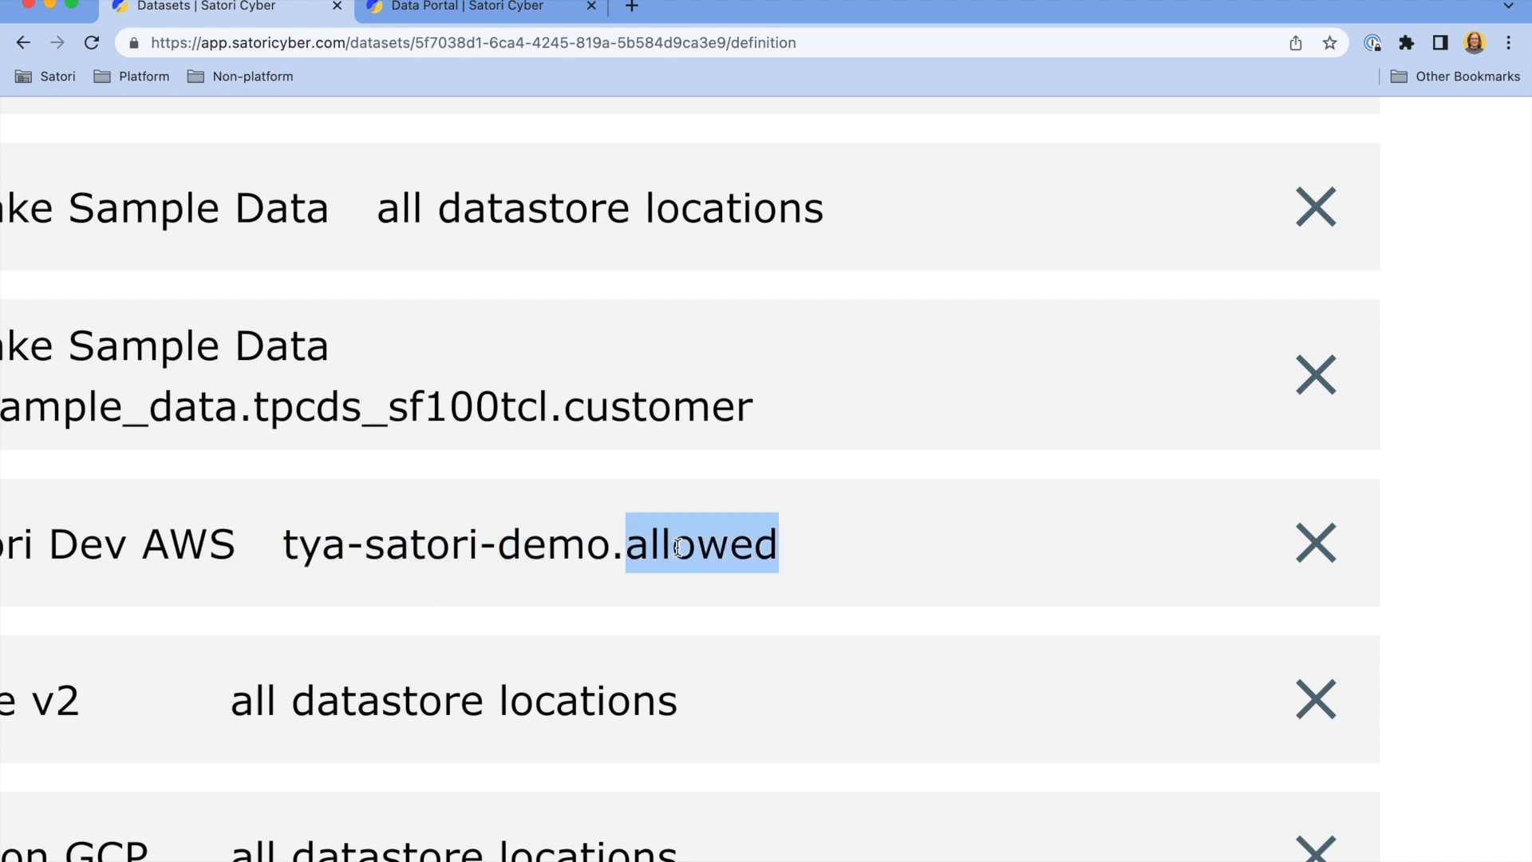
left_click(749, 557)
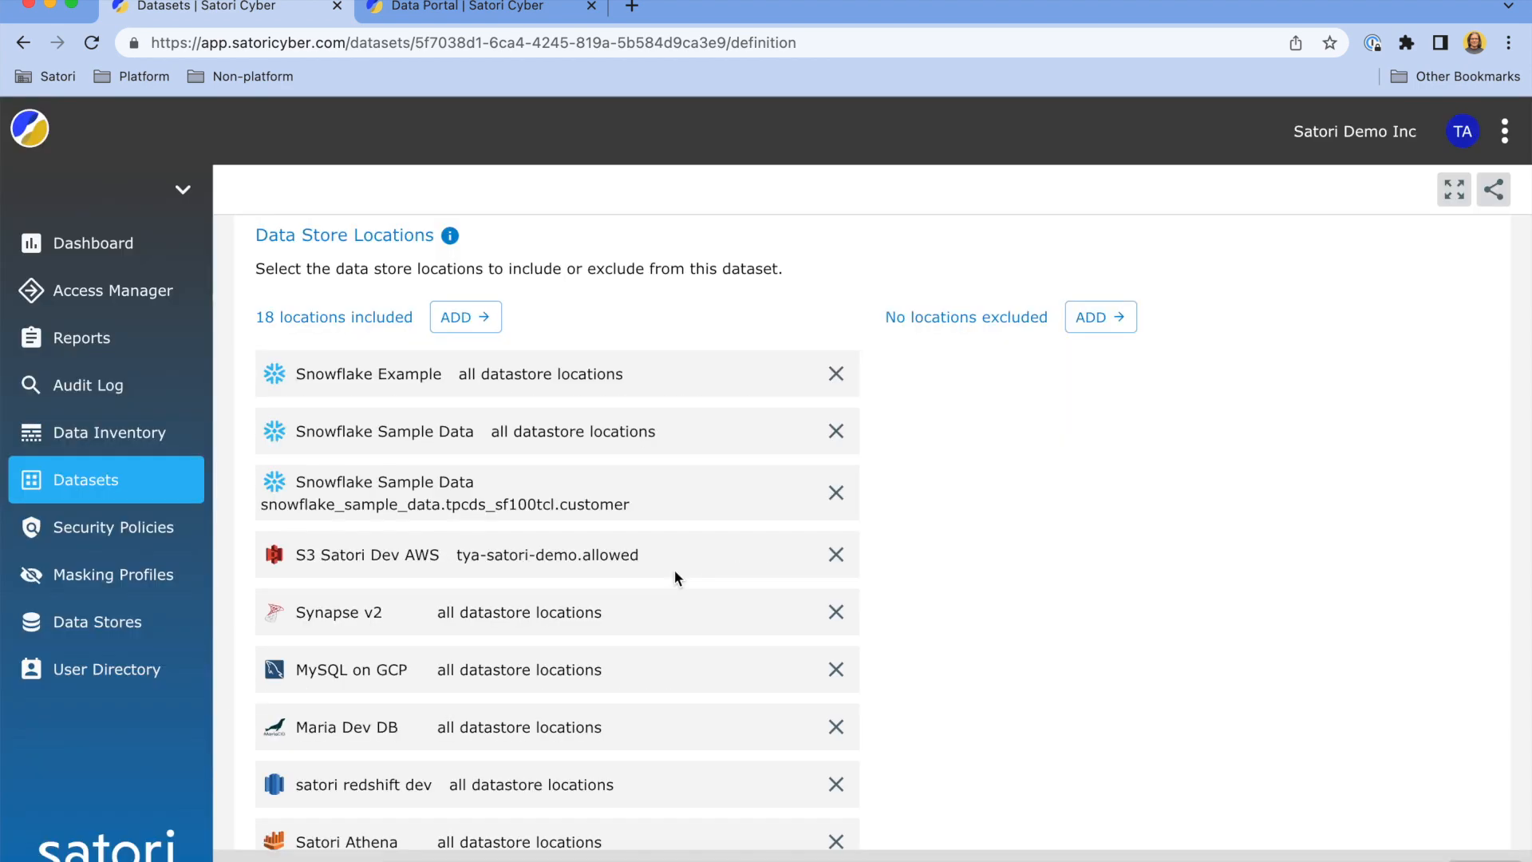
Display the user access rules of the Secured Data Sources dataset.
scroll(674, 570, "up", 1)
scroll(674, 570, "up", 5)
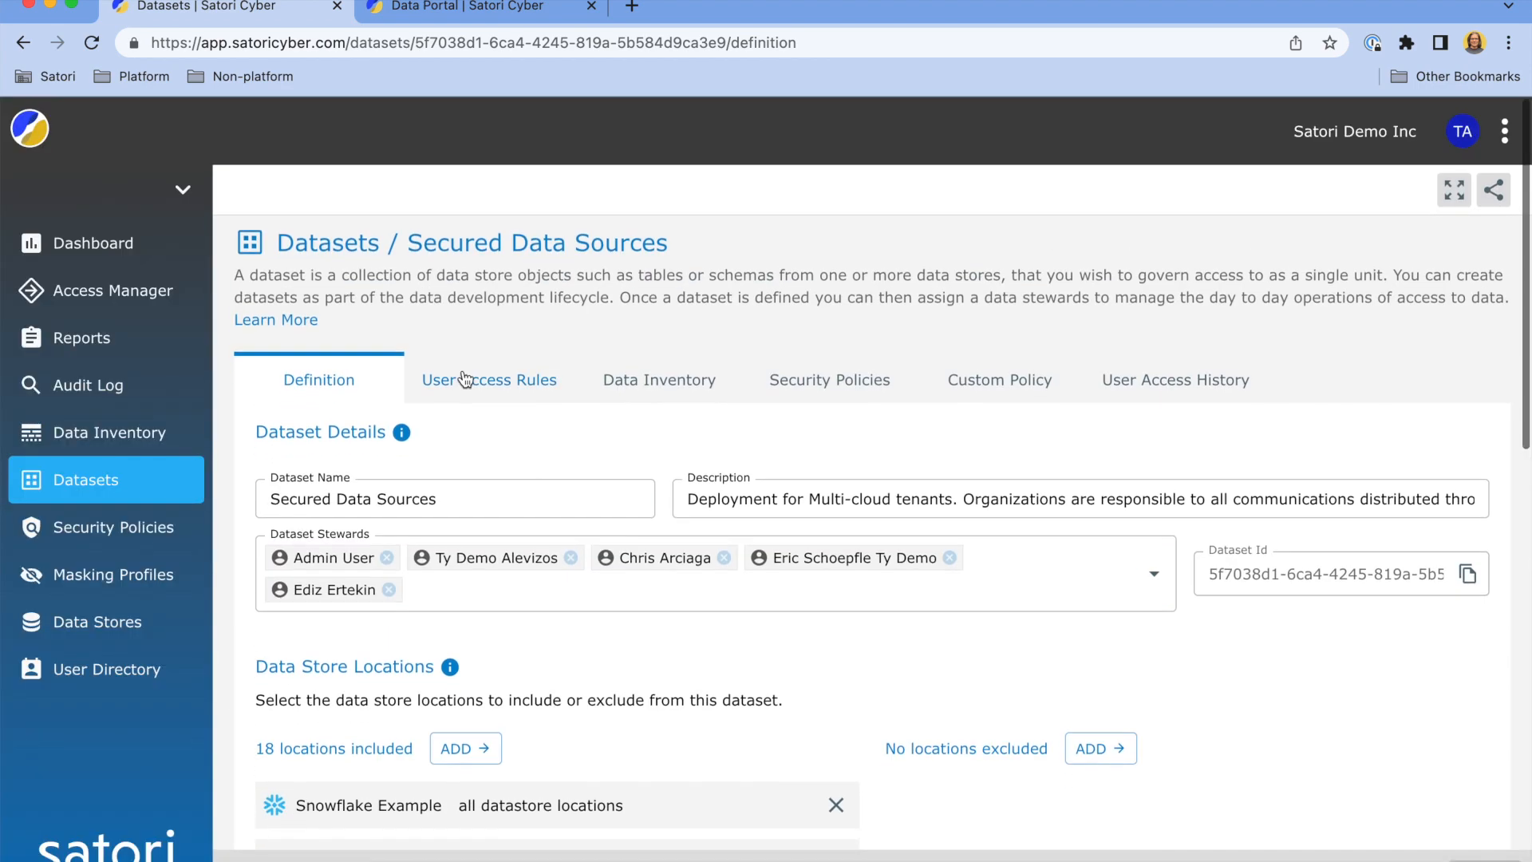
left_click(467, 382)
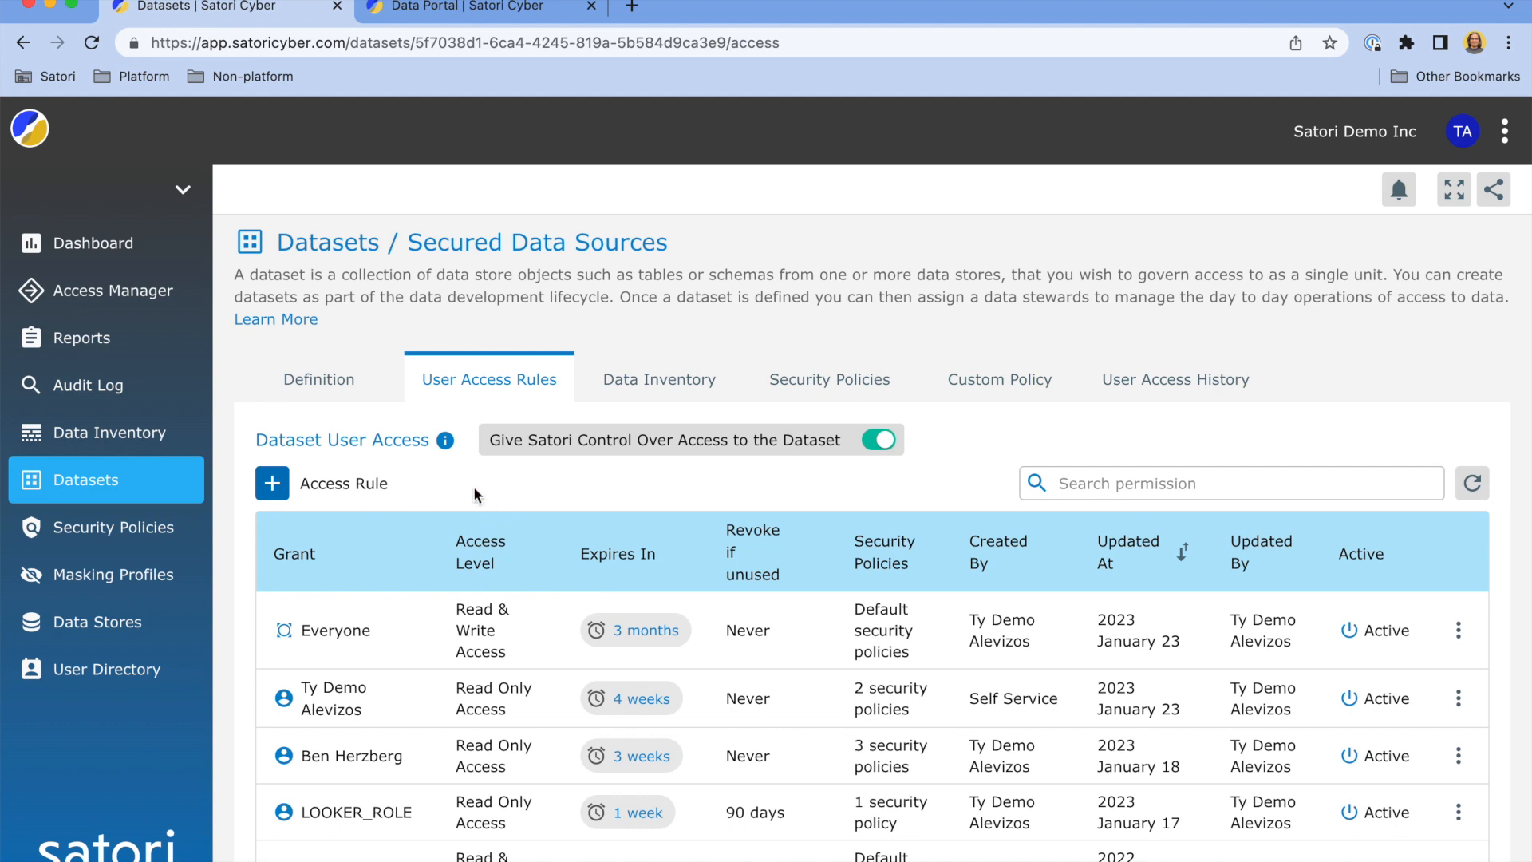
Switch to Cyberduck and inspect the allowed and protected folders of the tya-satori-demo bucket.
key("super+Tab")
key("super+Tab")
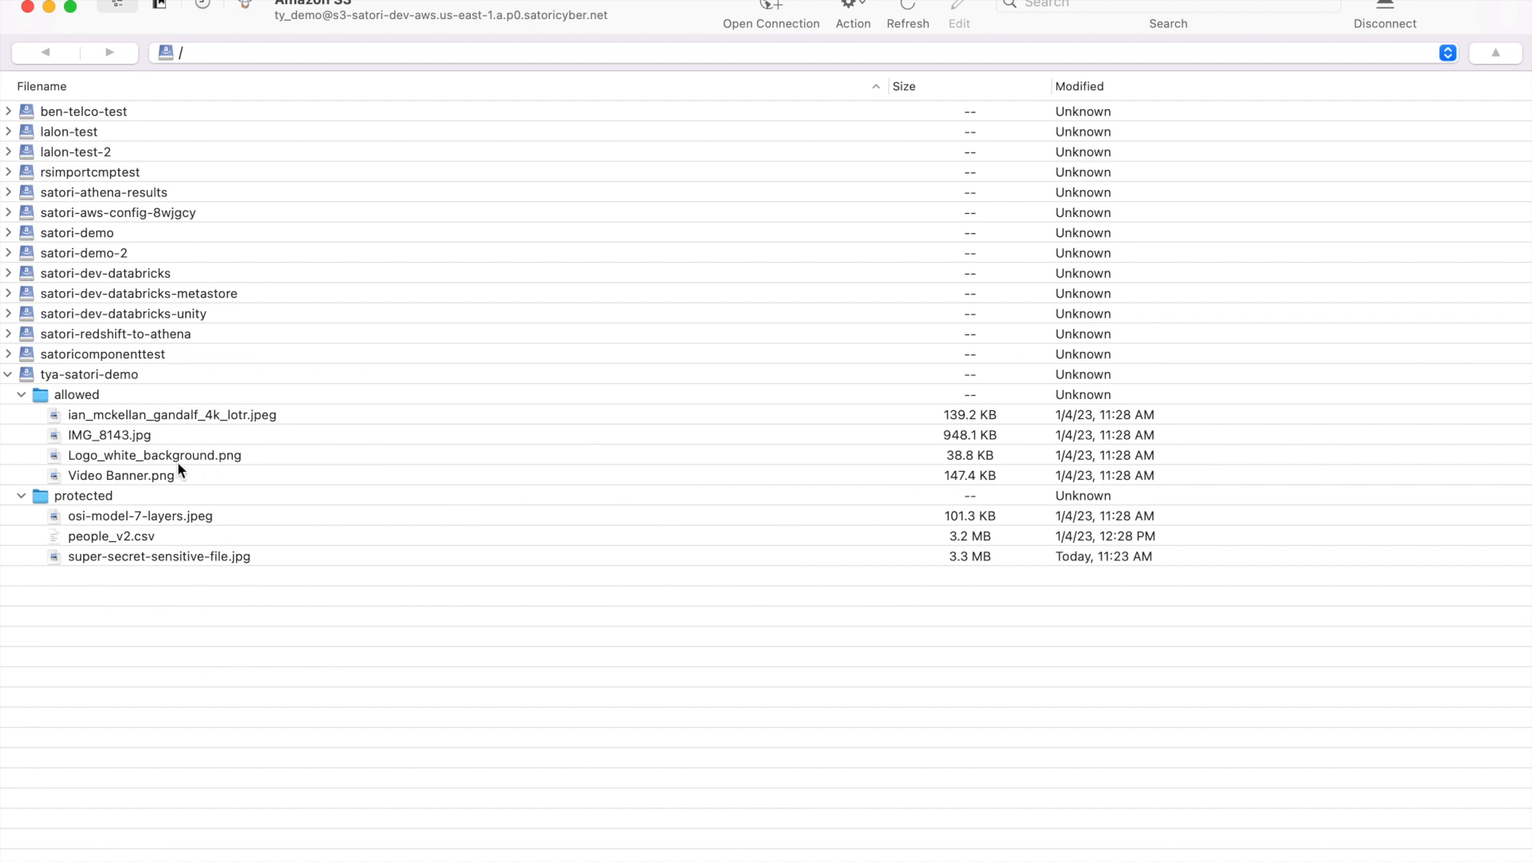
left_click(151, 453)
left_click(80, 394)
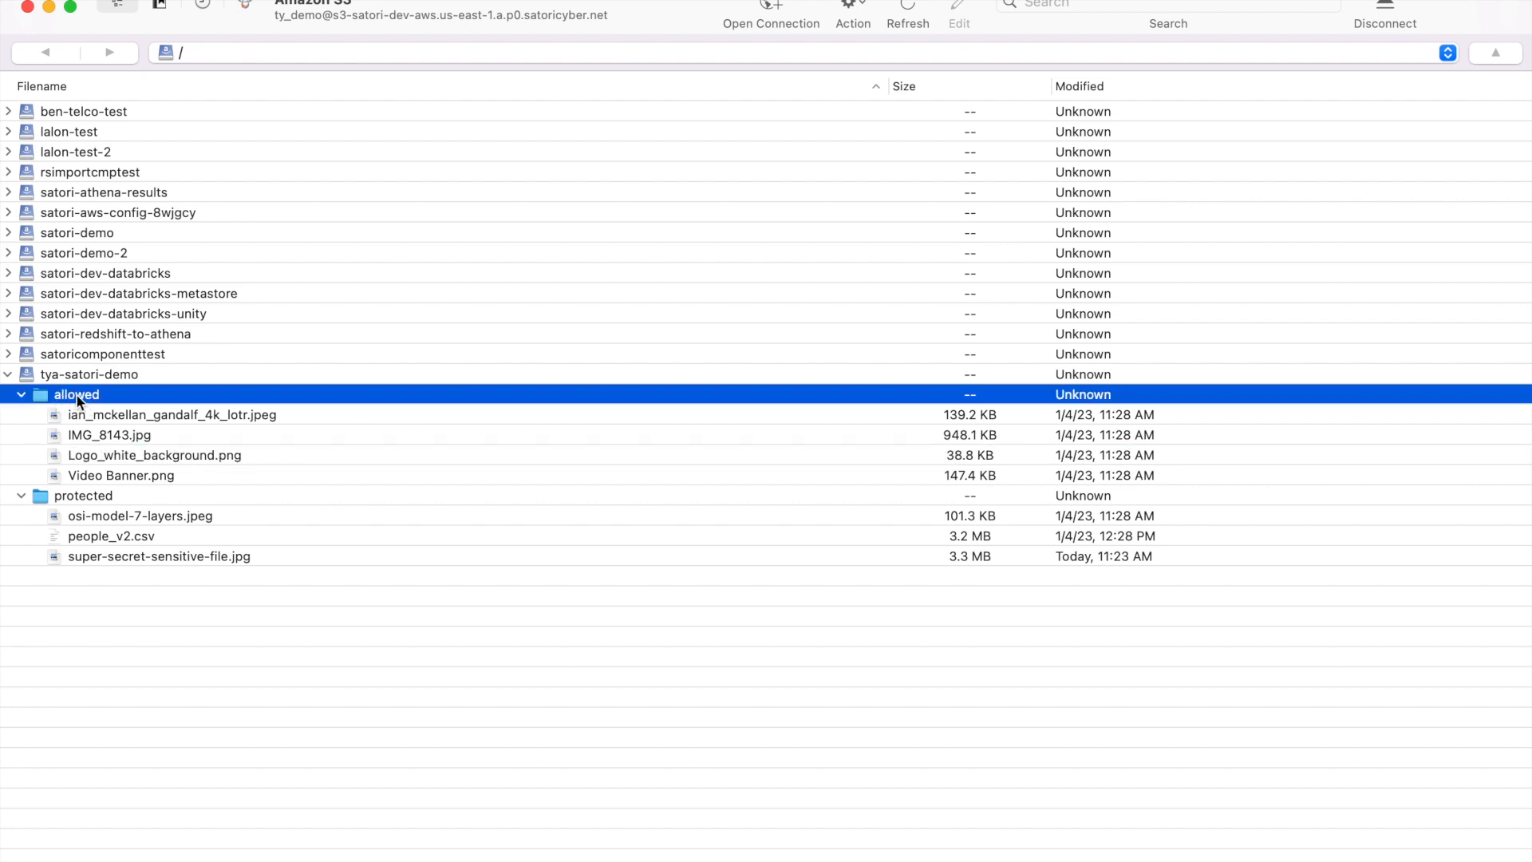
left_click(81, 496)
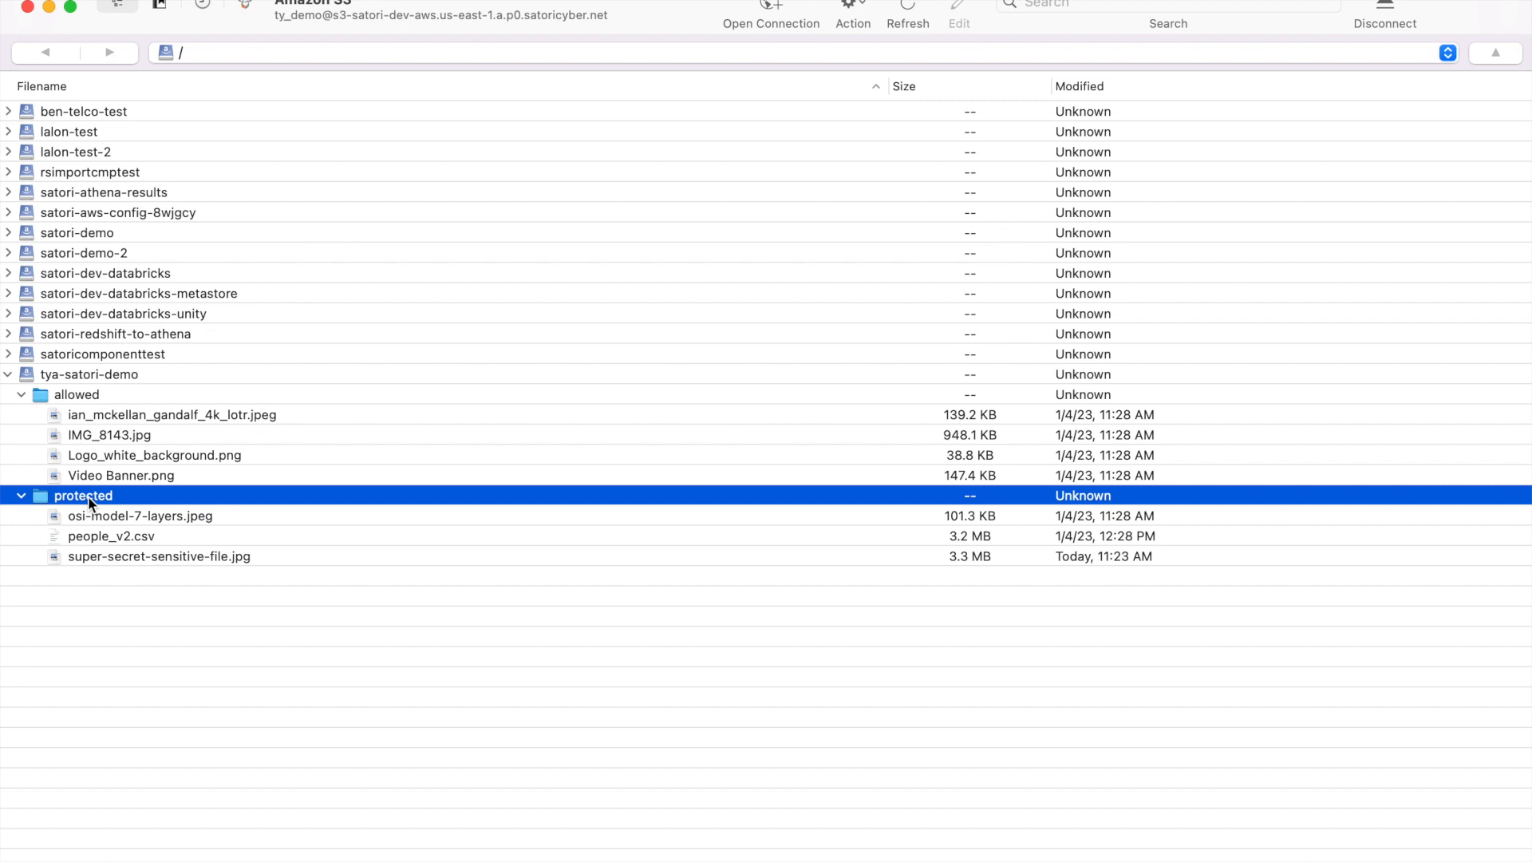
Download Video Banner.png from the allowed folder and try to download super-secret-sensitive-file.jpg from the protected folder.
double_click(145, 472)
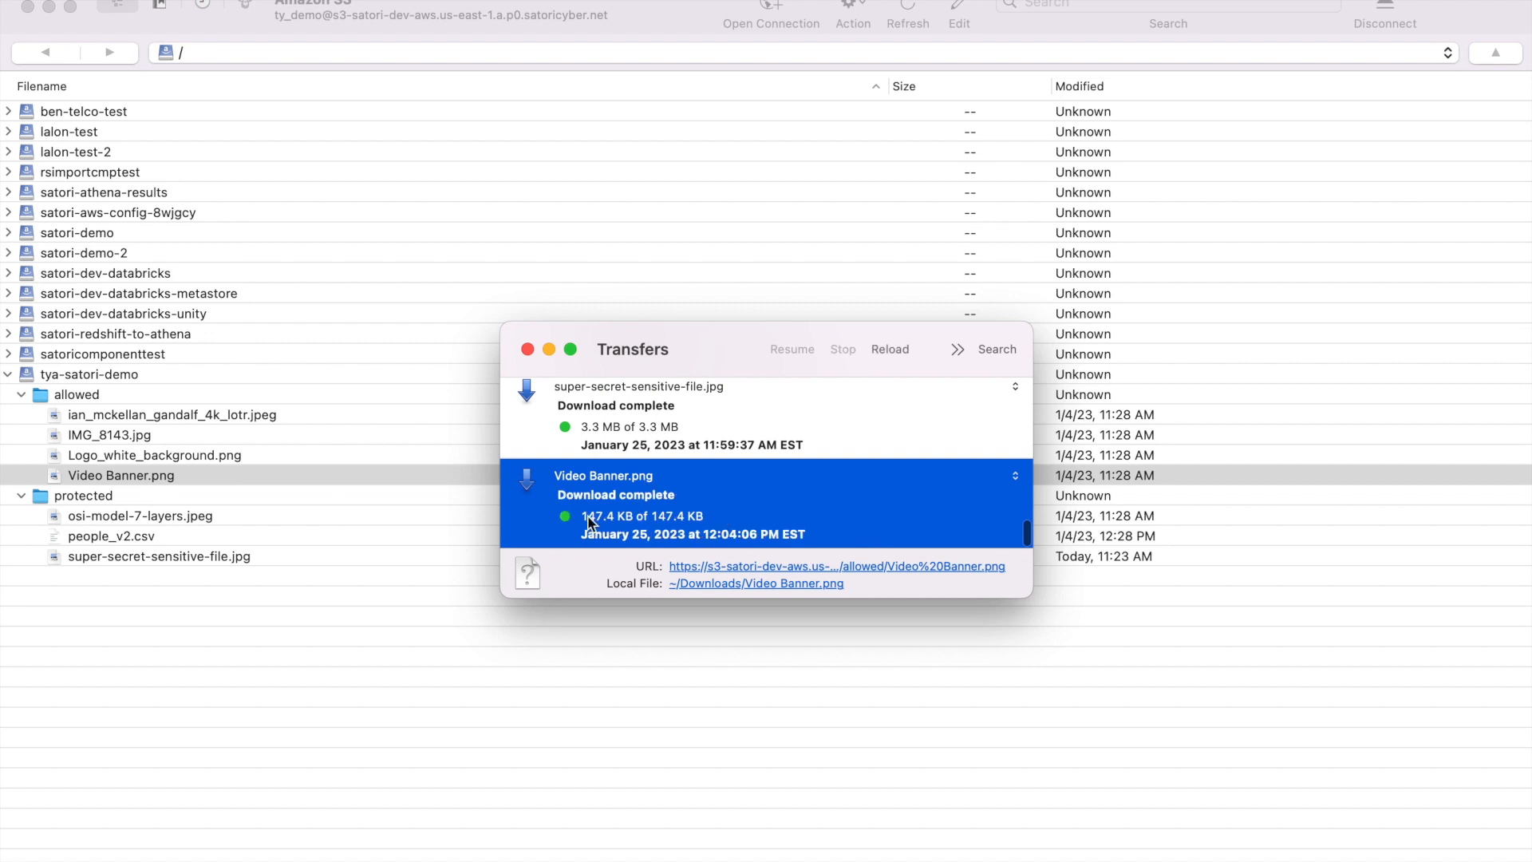
left_click(527, 349)
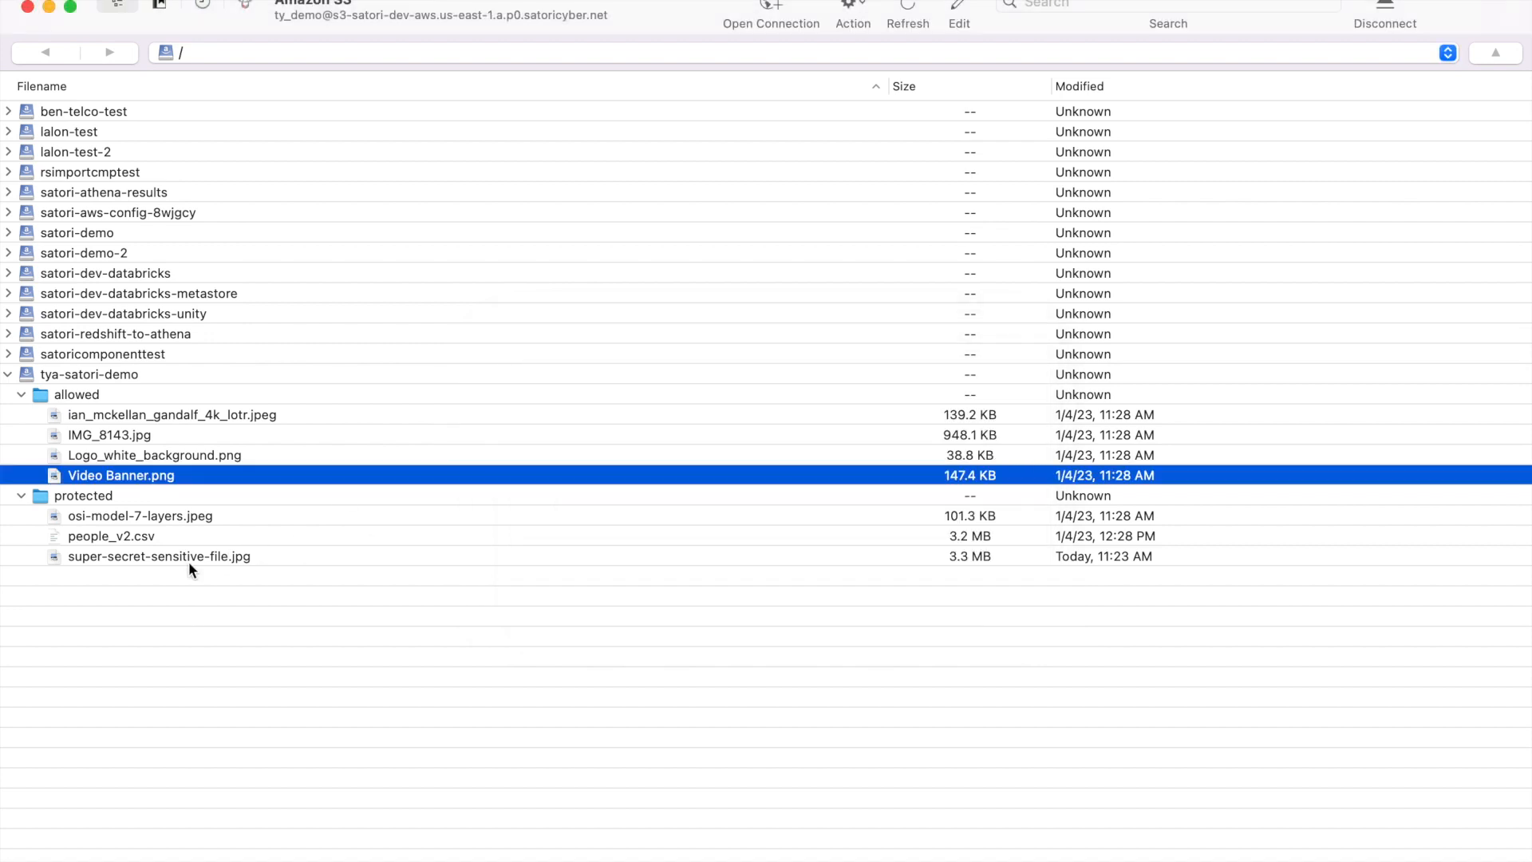
double_click(126, 557)
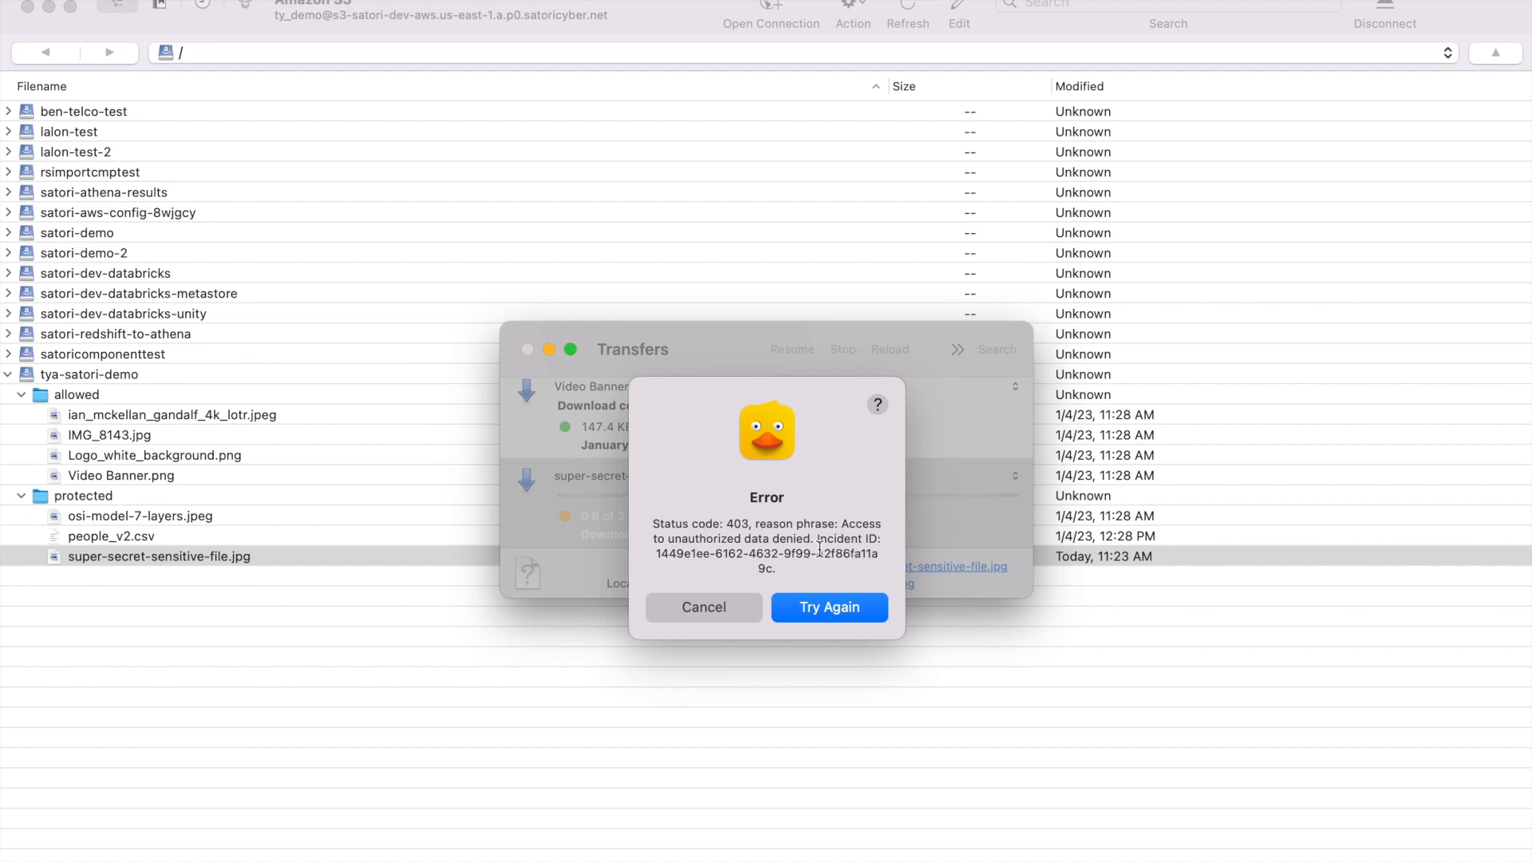
Switch to Google Chrome and show the audit log for the last 5 minutes.
key("super+Tab")
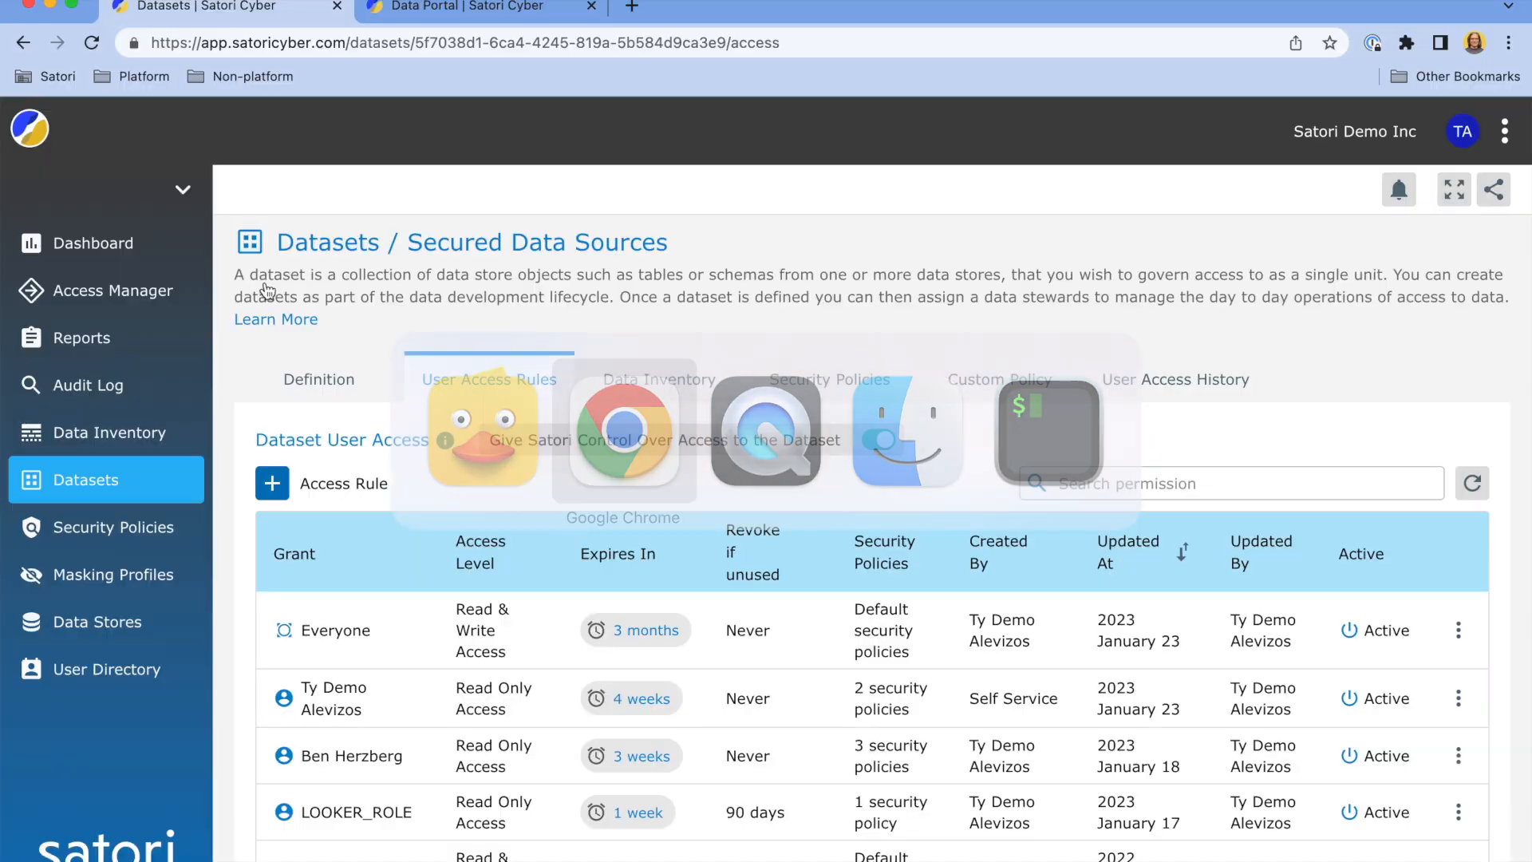
left_click(94, 399)
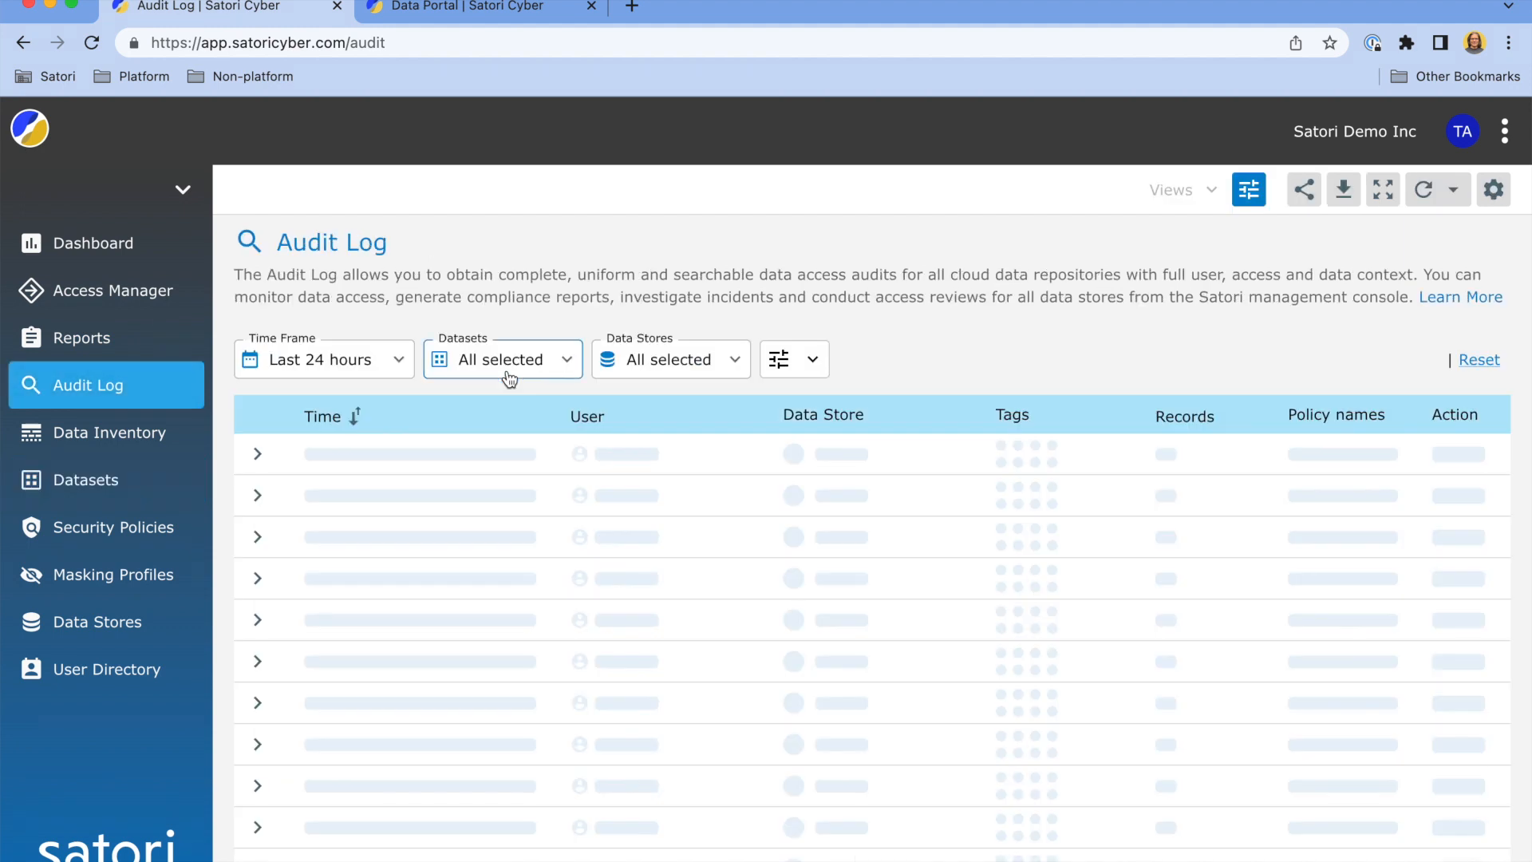
left_click(355, 359)
left_click(336, 416)
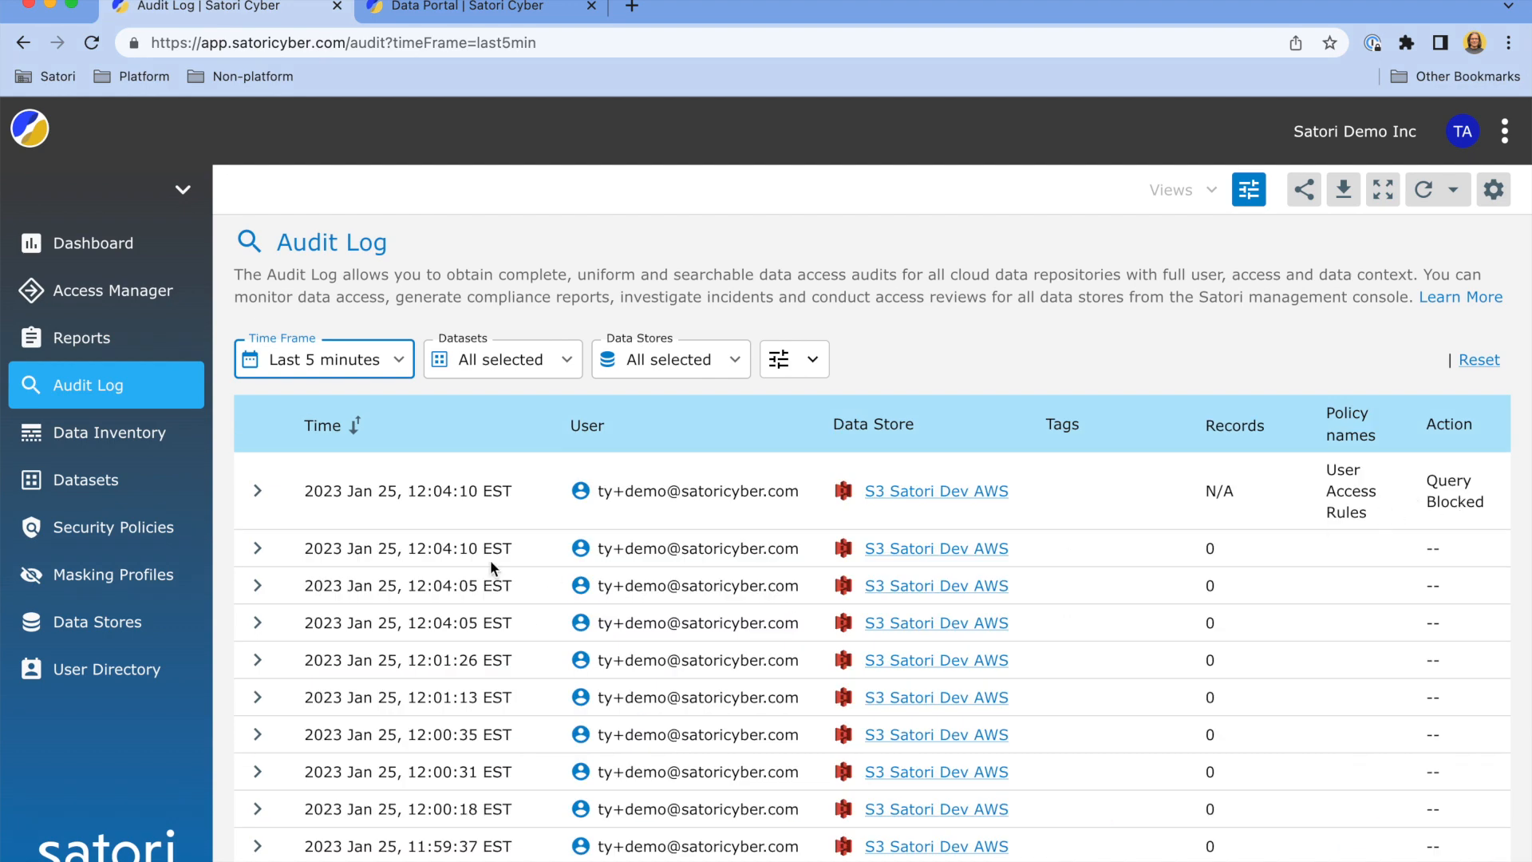
Expand the blocked query's audit log entry and examine its identity, metadata, action and query details.
left_click(257, 490)
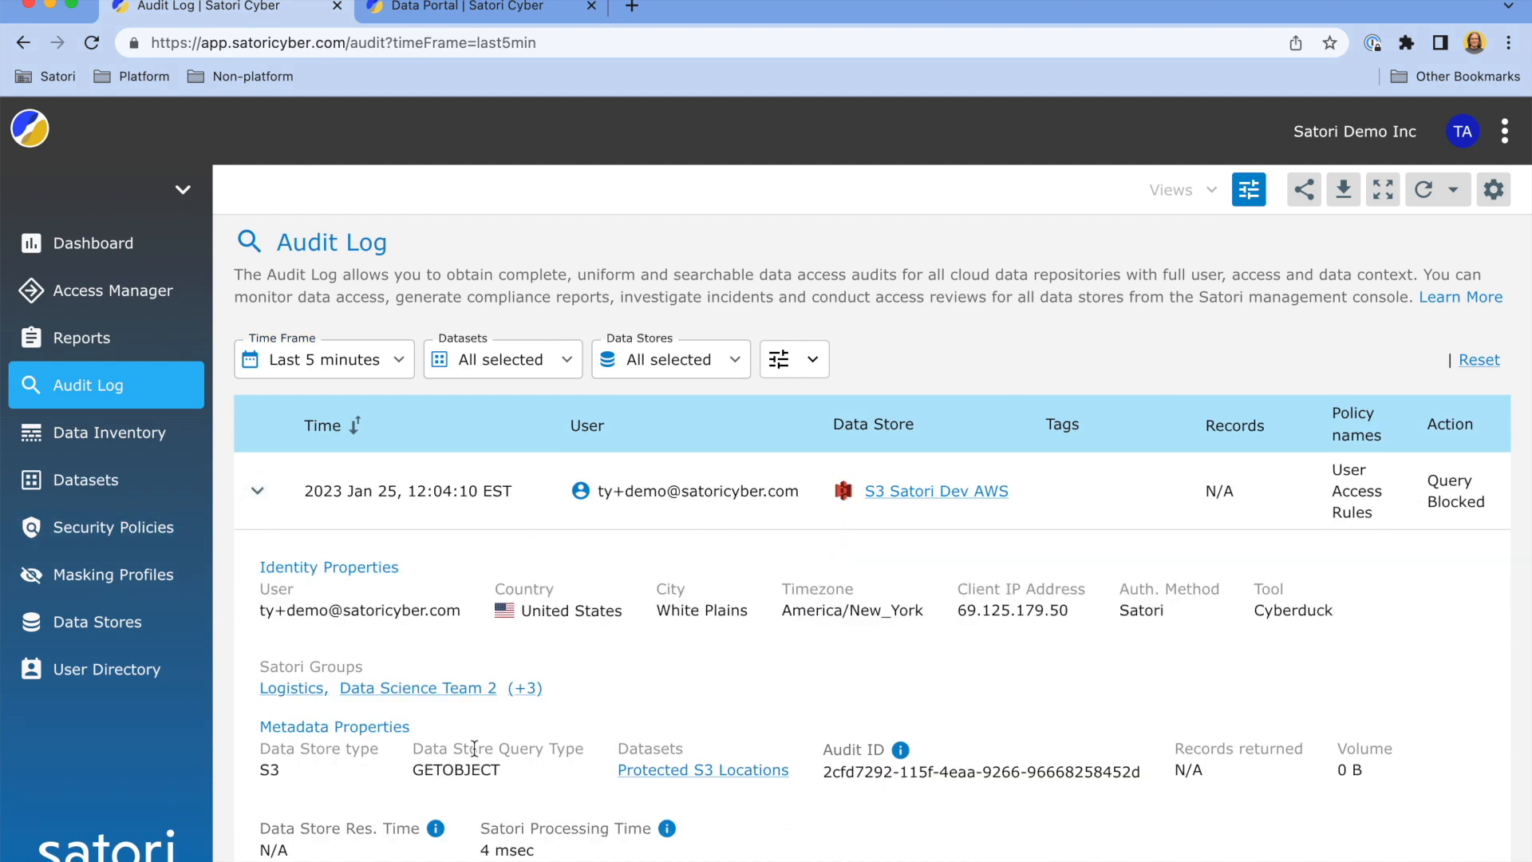
scroll(473, 749, "down", 5)
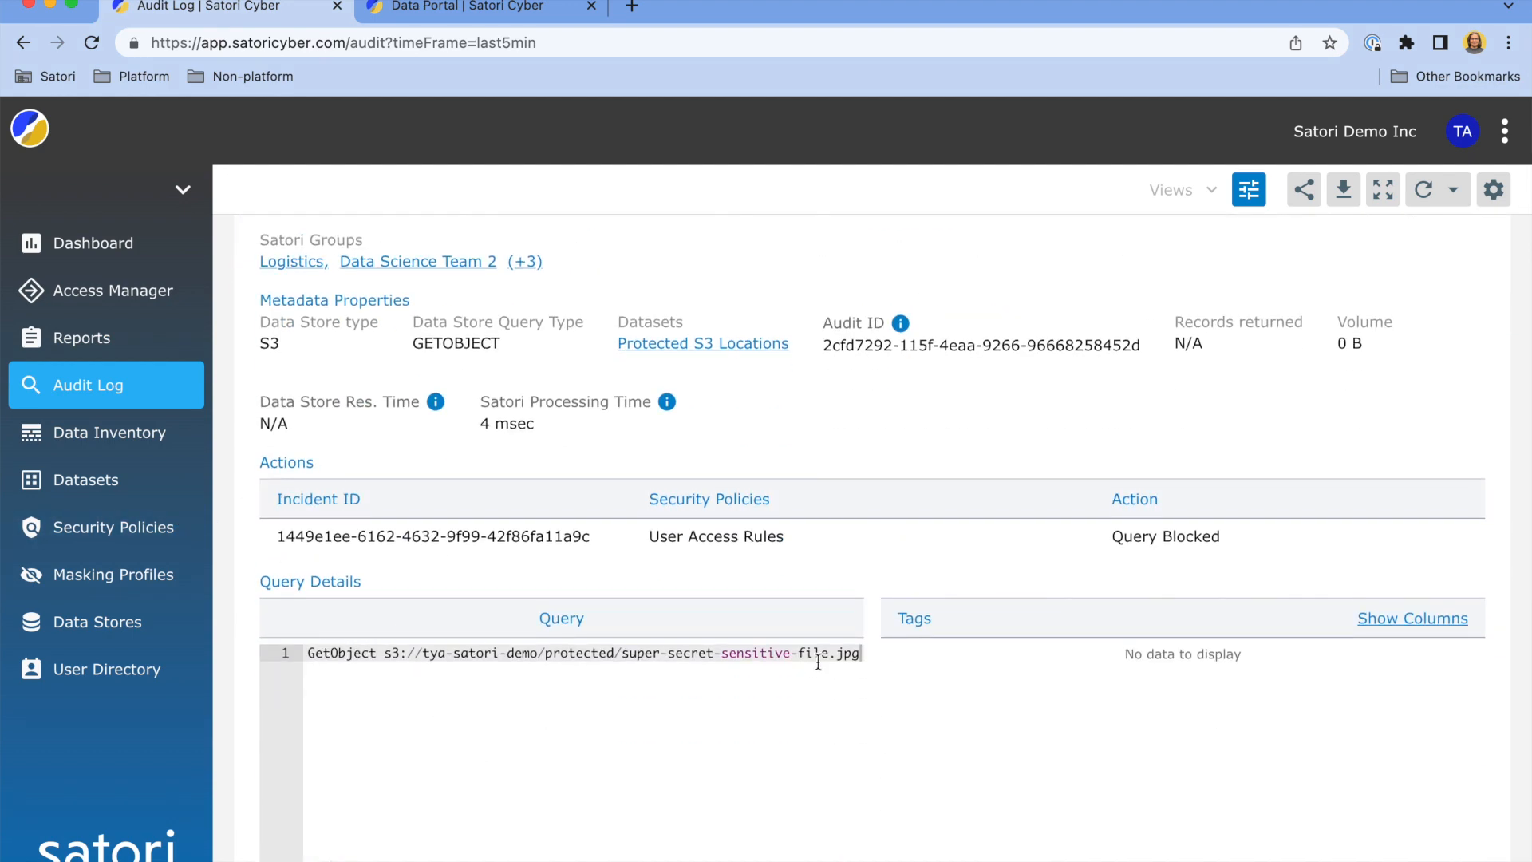
scroll(894, 522, "up", 5)
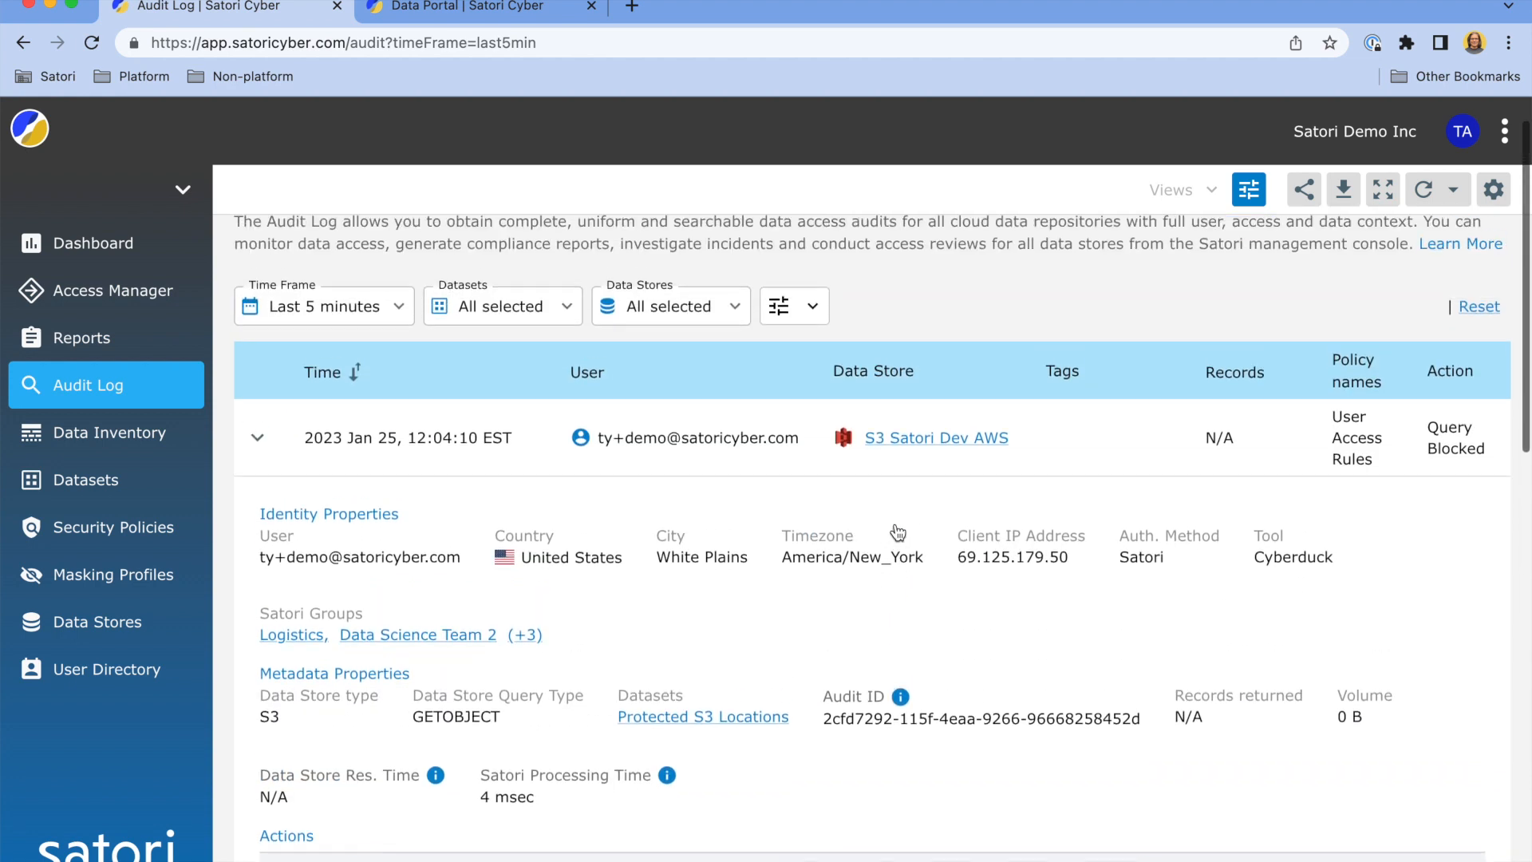
Open the Data Portal and display the temporary data store credentials.
left_click(1505, 130)
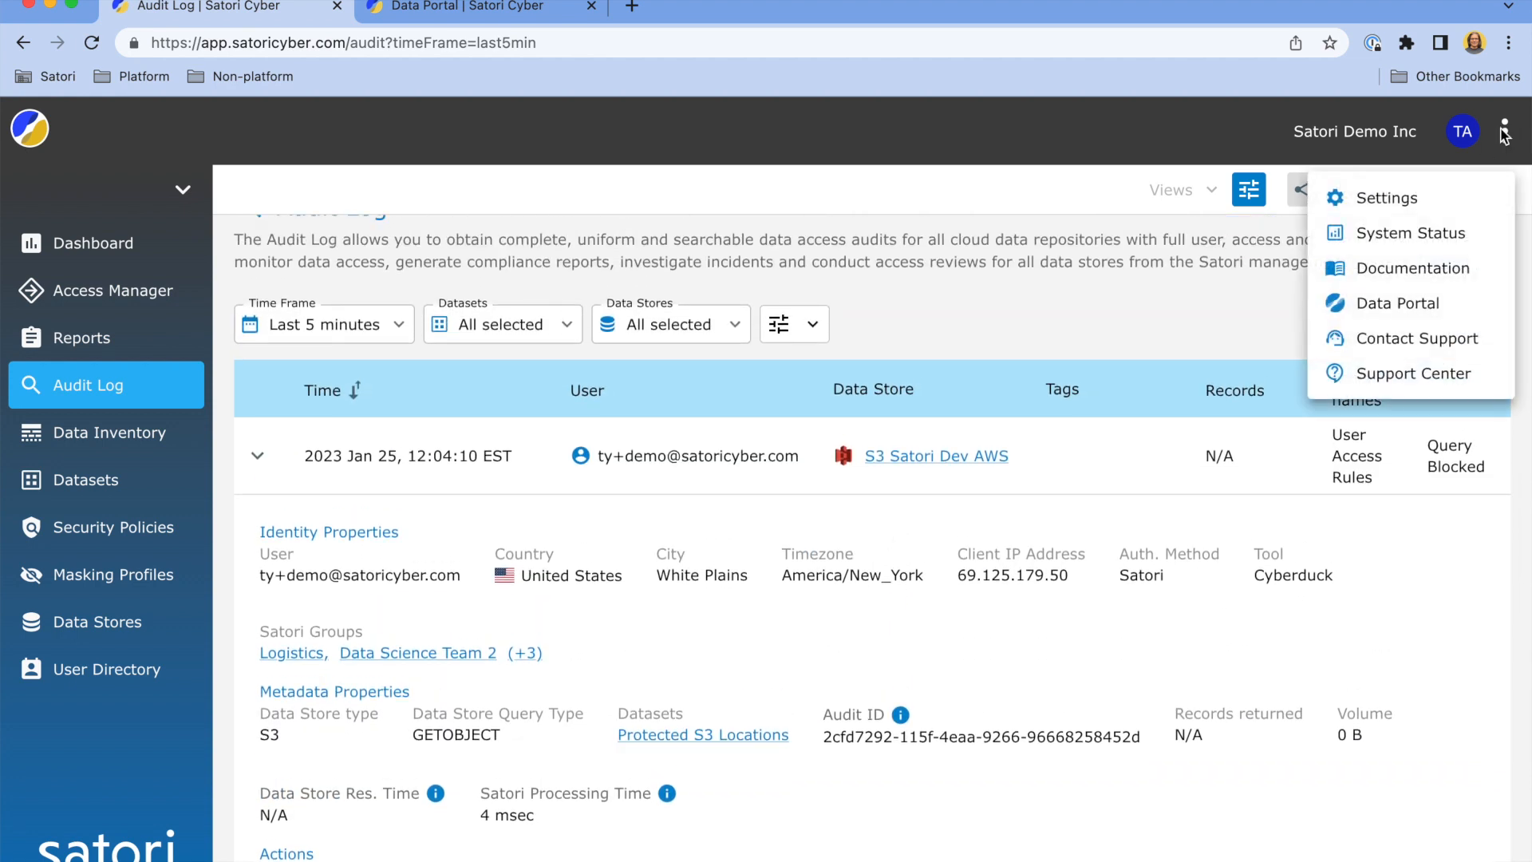
left_click(1364, 316)
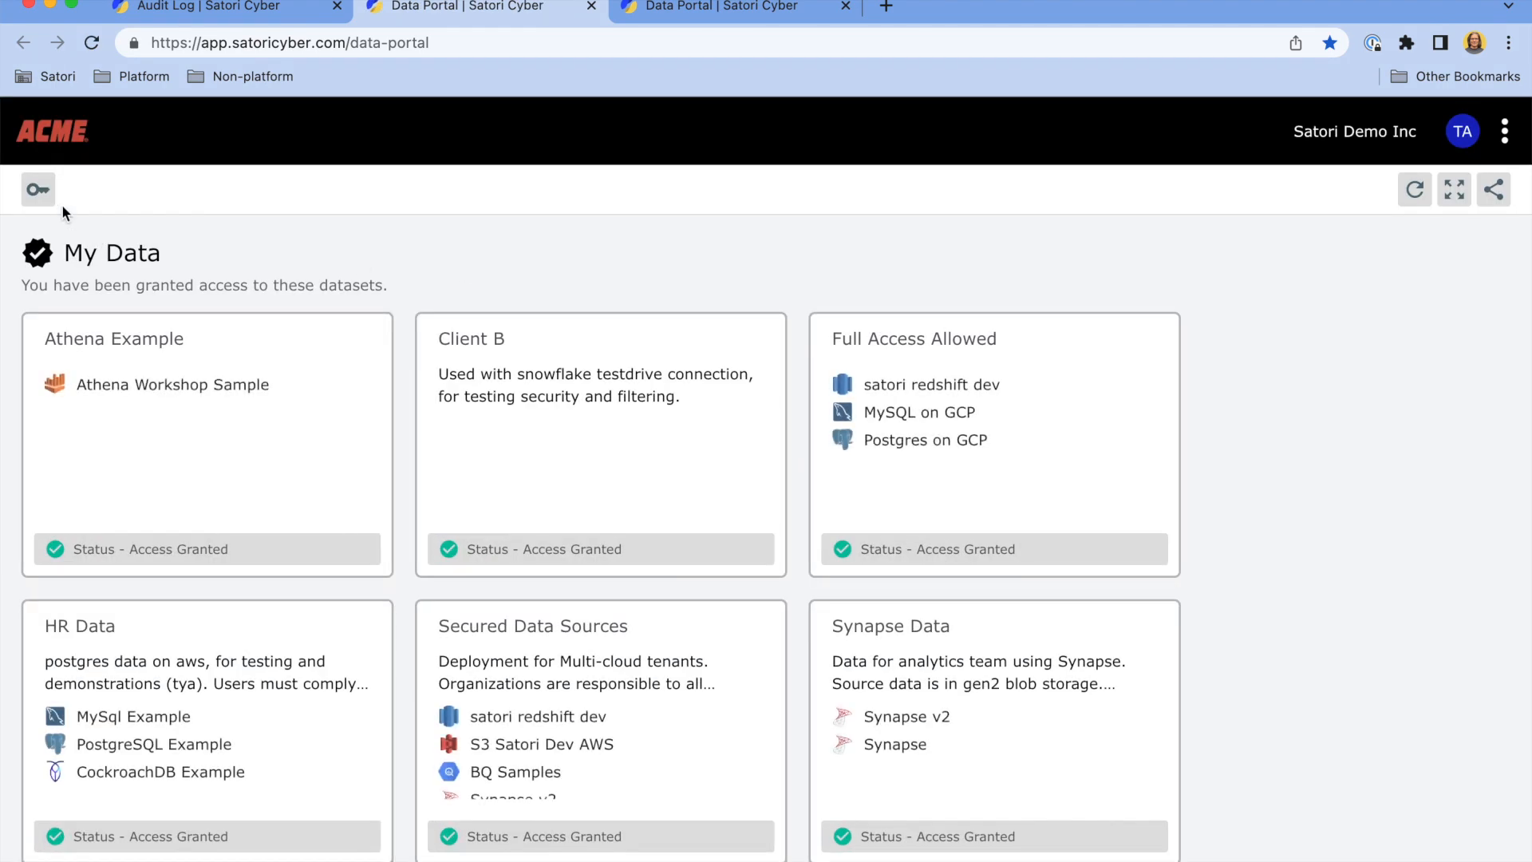
left_click(37, 191)
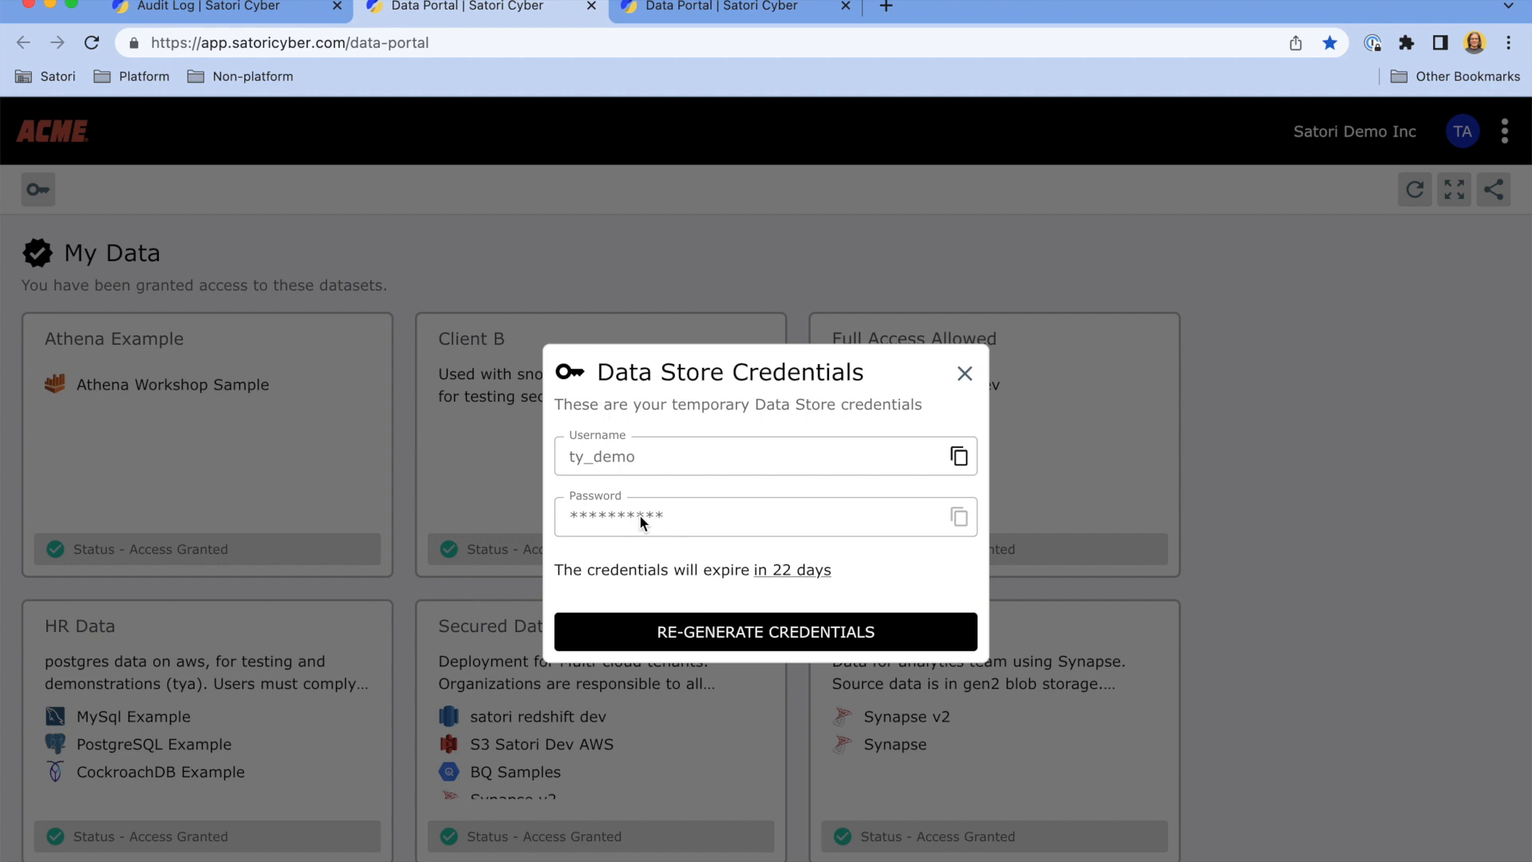
Return to the management console and open the Protected S3 Locations dataset to examine its included data store location.
left_click(208, 7)
left_click(112, 488)
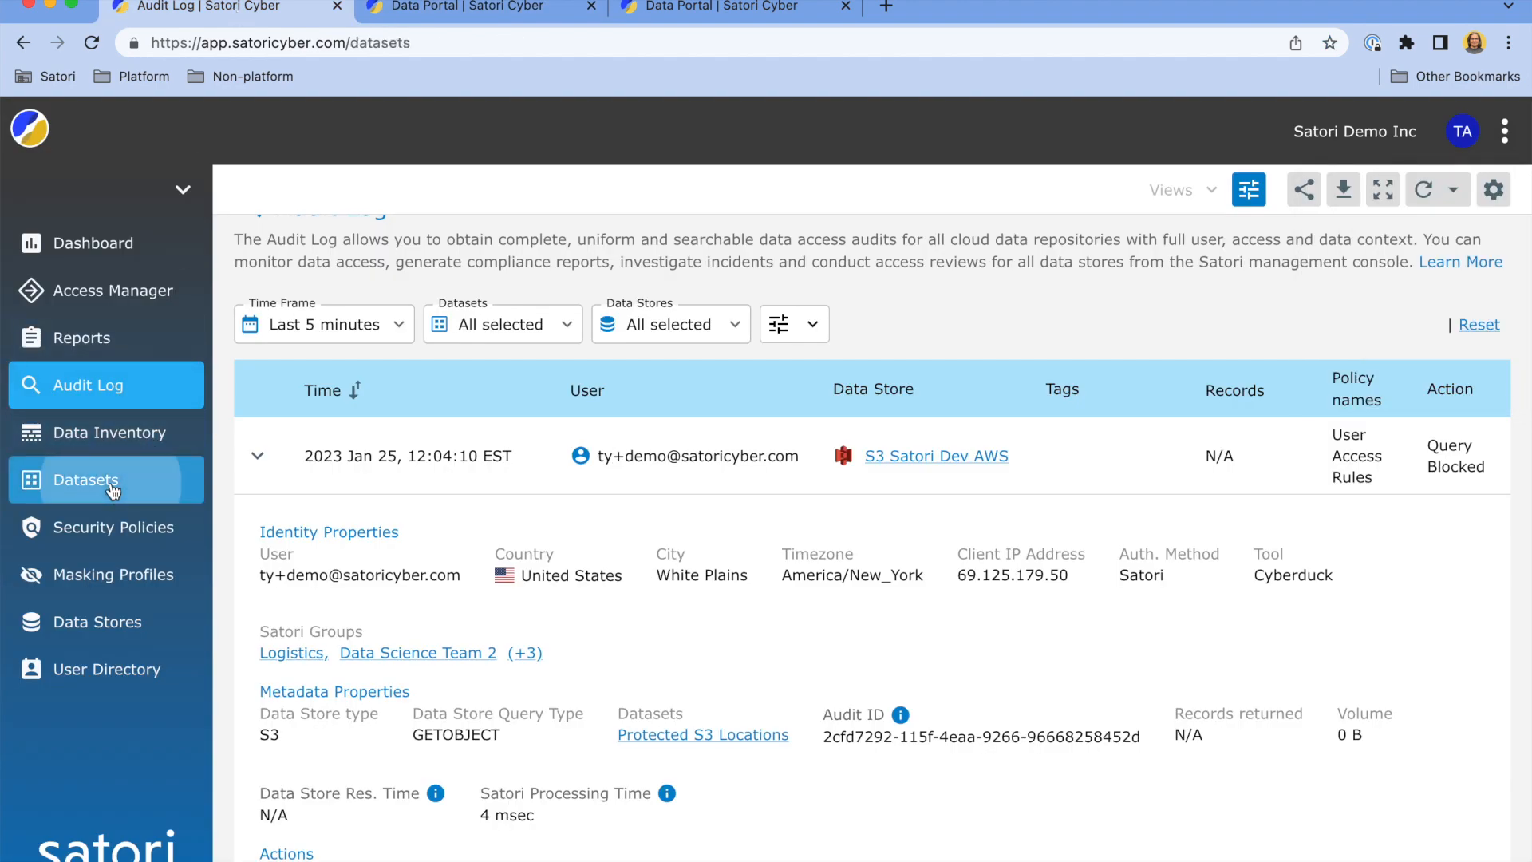
scroll(779, 669, "down", 5)
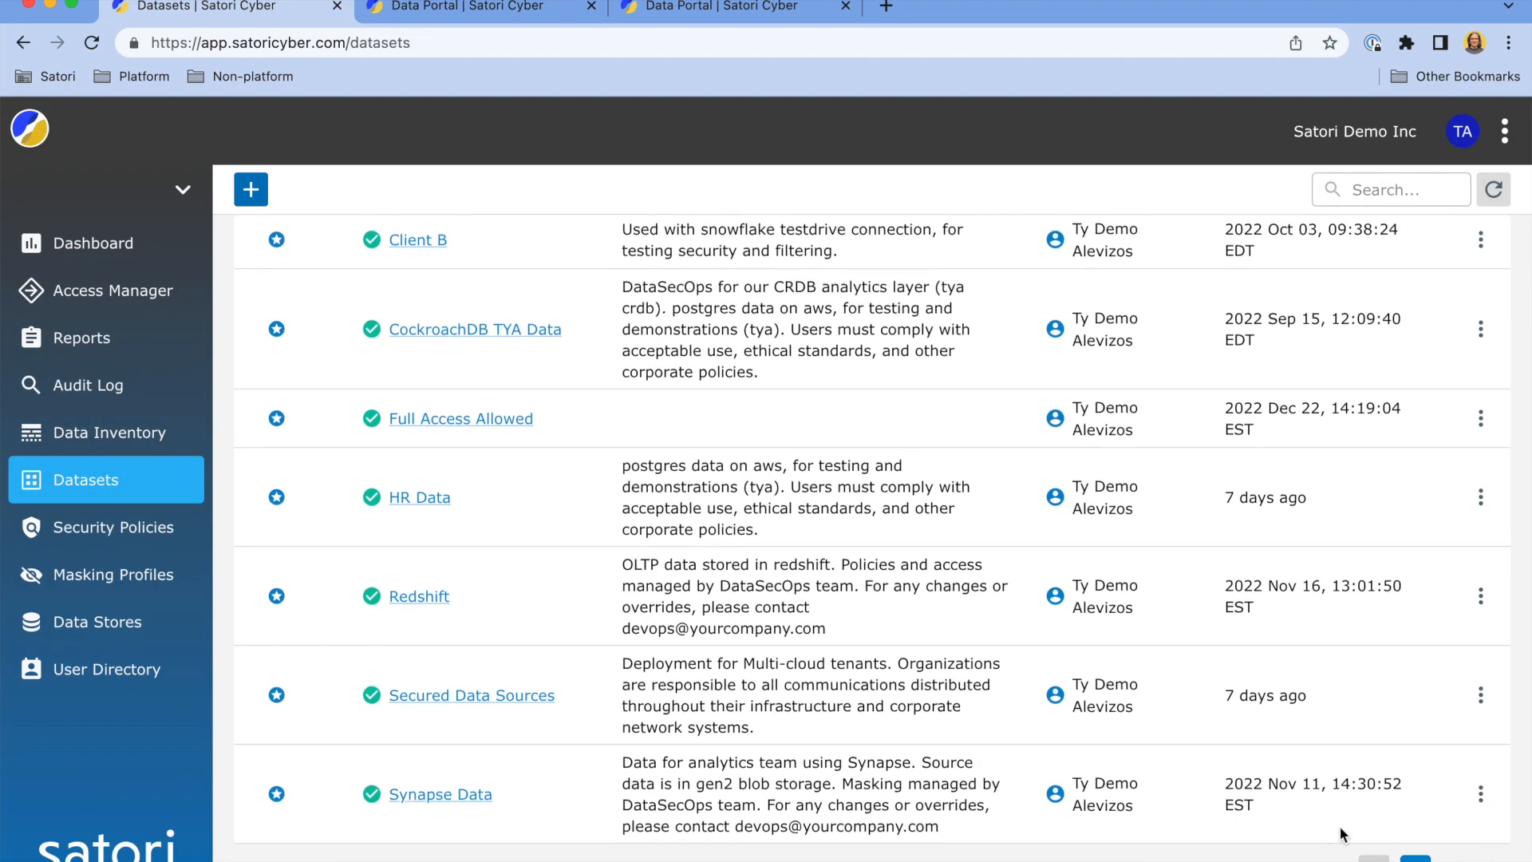
left_click(1415, 858)
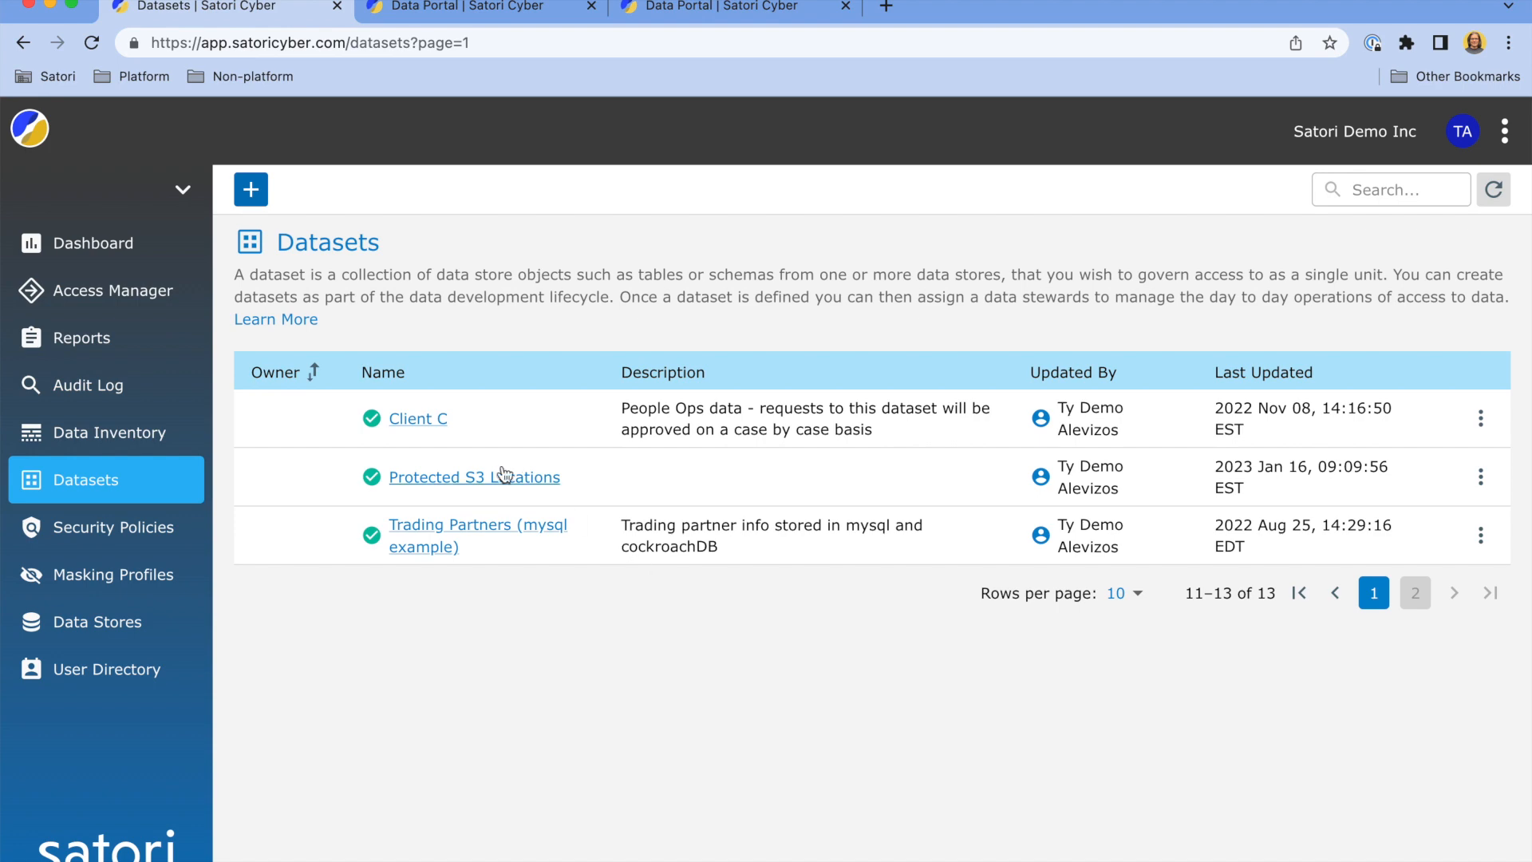
left_click(459, 479)
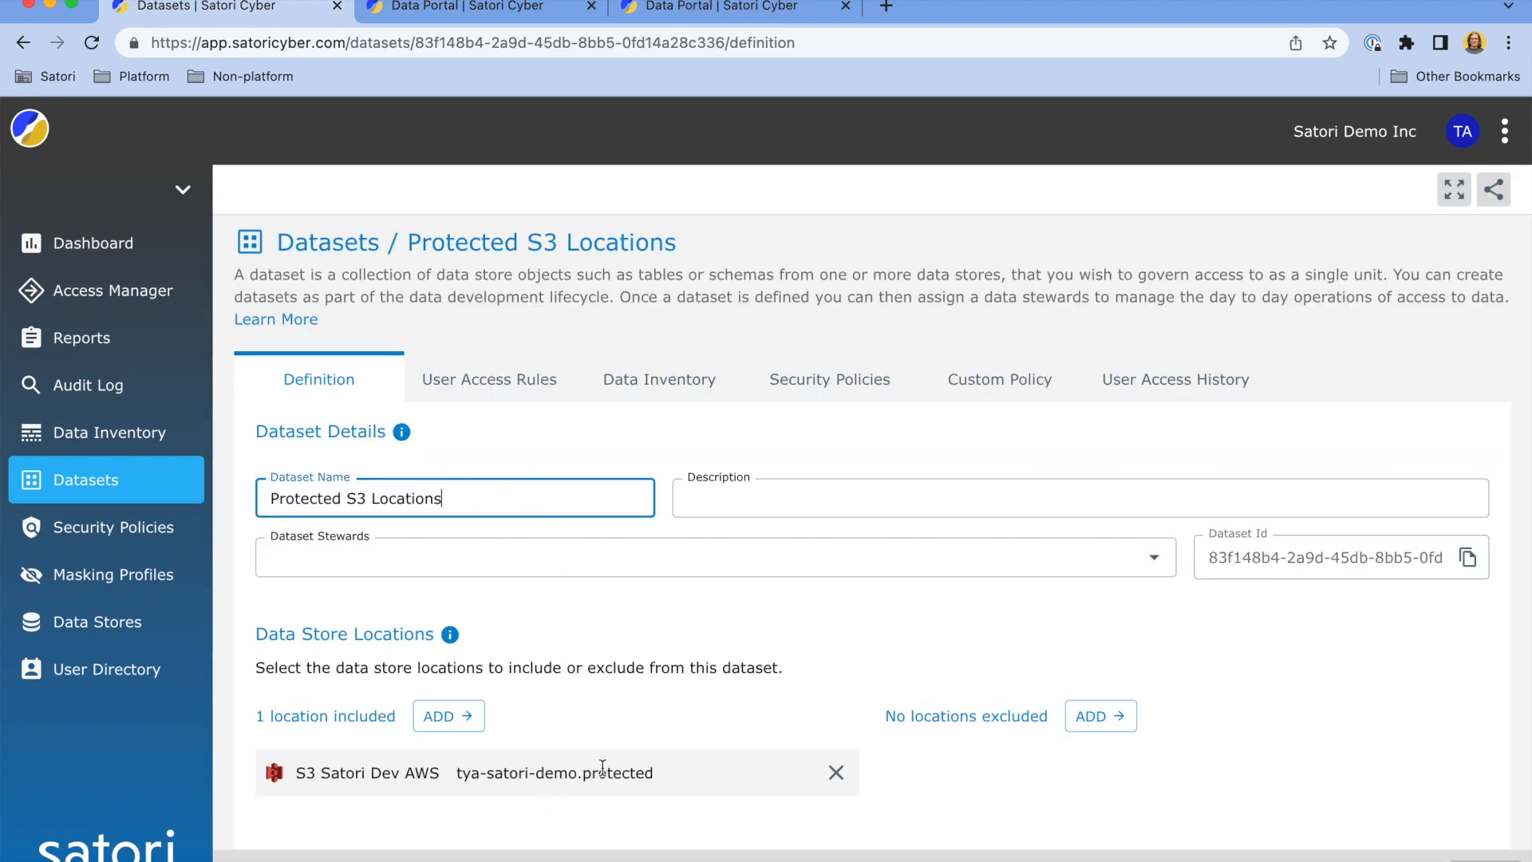
scroll(614, 770, "up", 5)
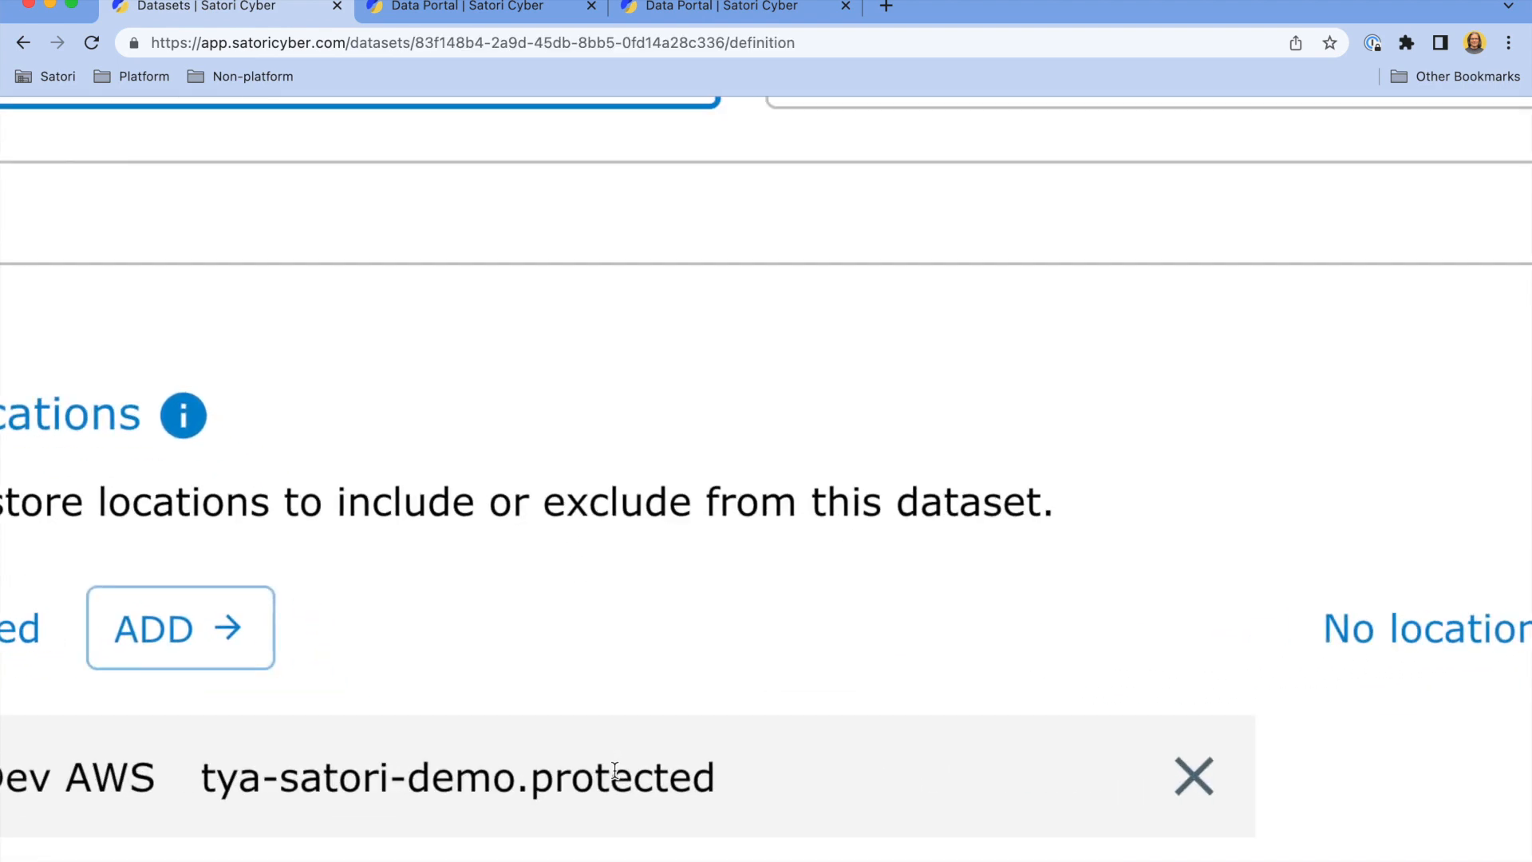
Add an access rule to the dataset granting the demo user read only access that never expires, with default security policies.
scroll(615, 770, "down", 5)
left_click(489, 379)
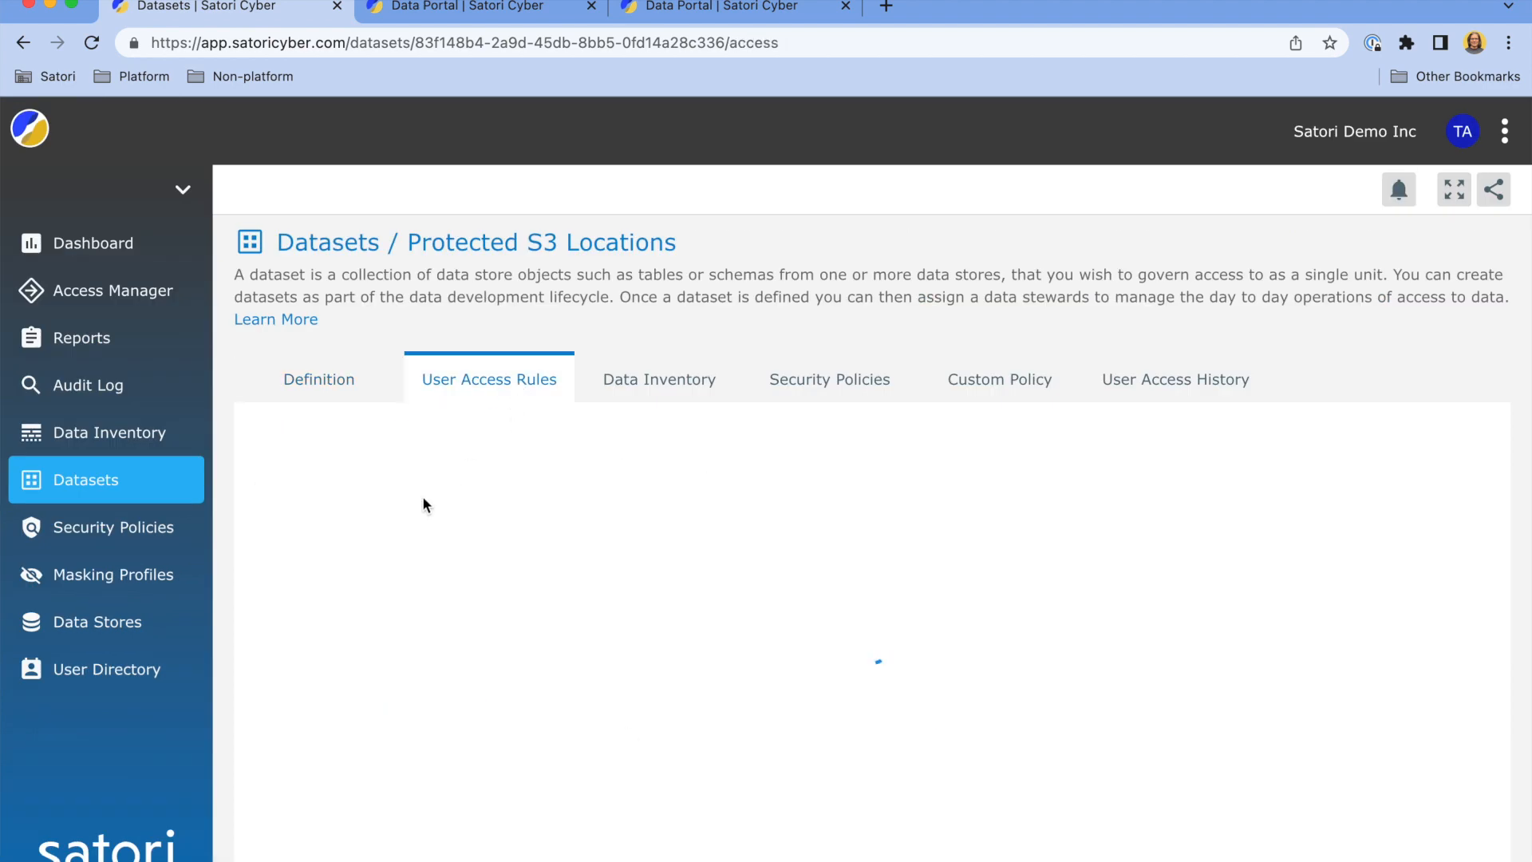
left_click(272, 483)
left_click(434, 543)
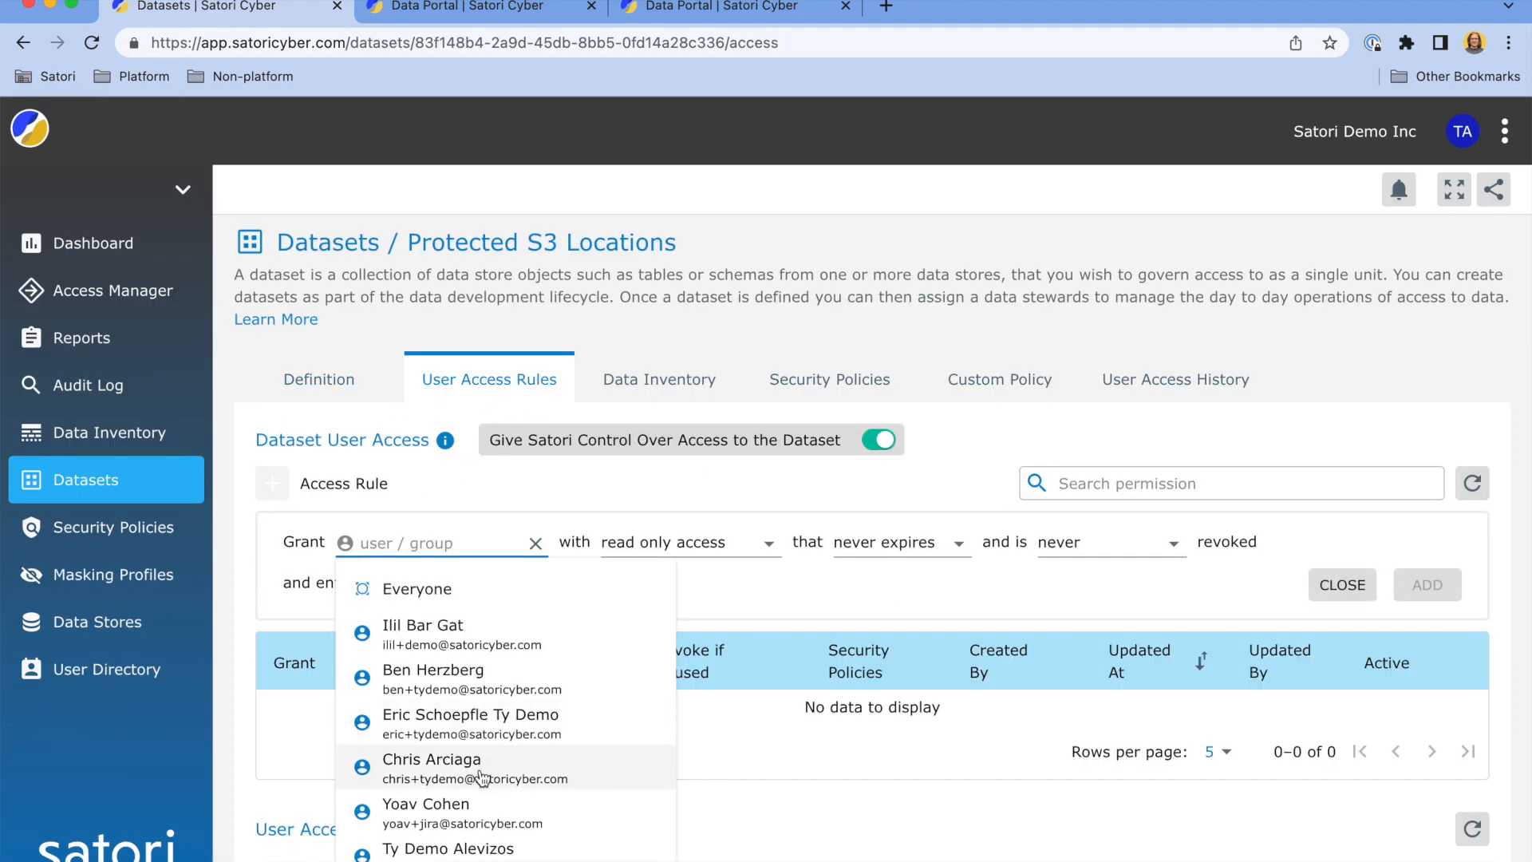
left_click(399, 847)
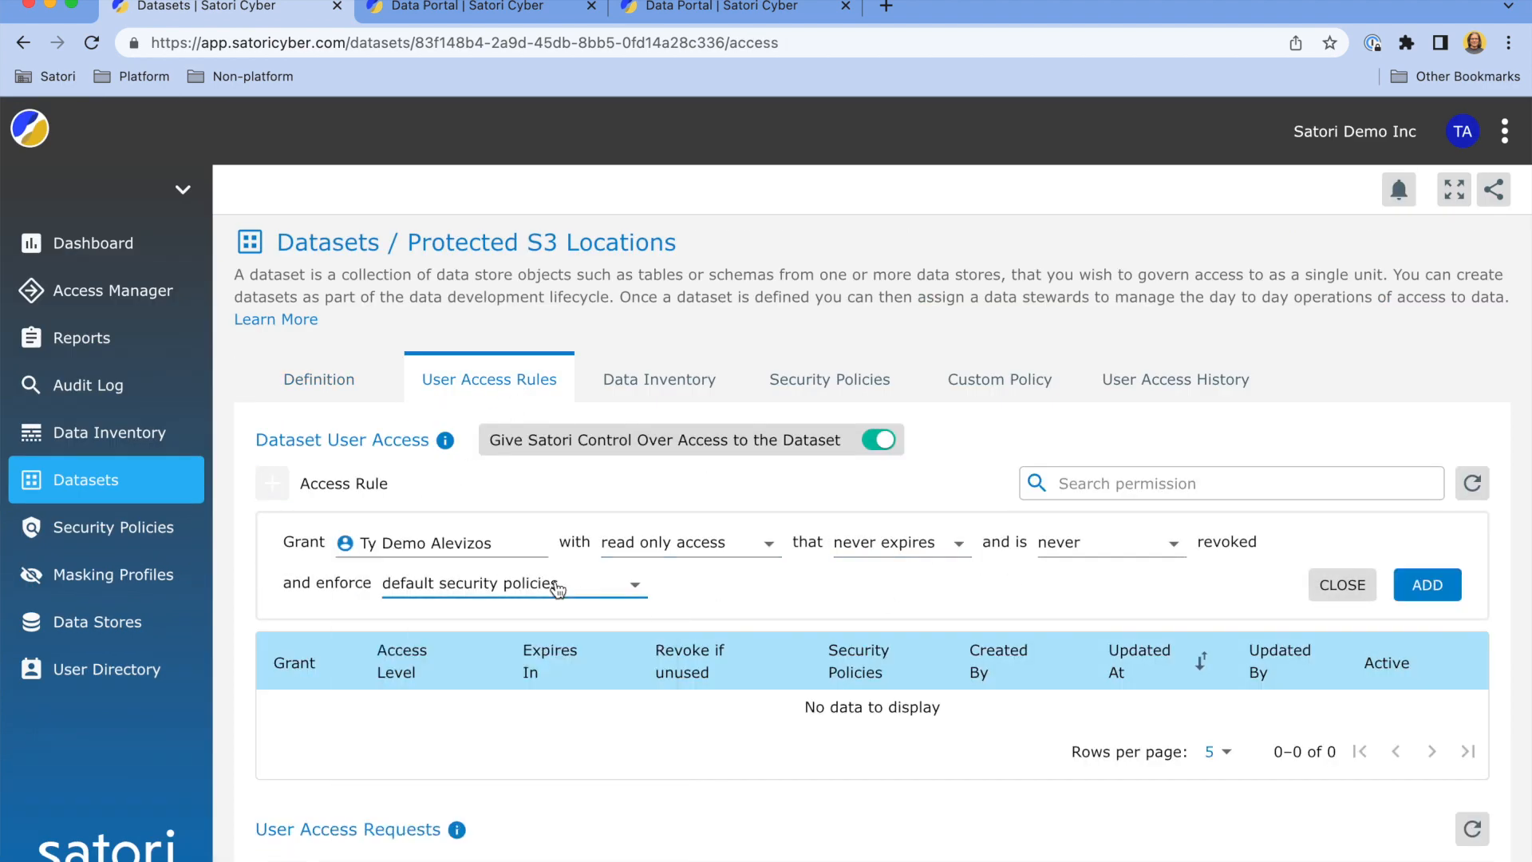
left_click(1441, 588)
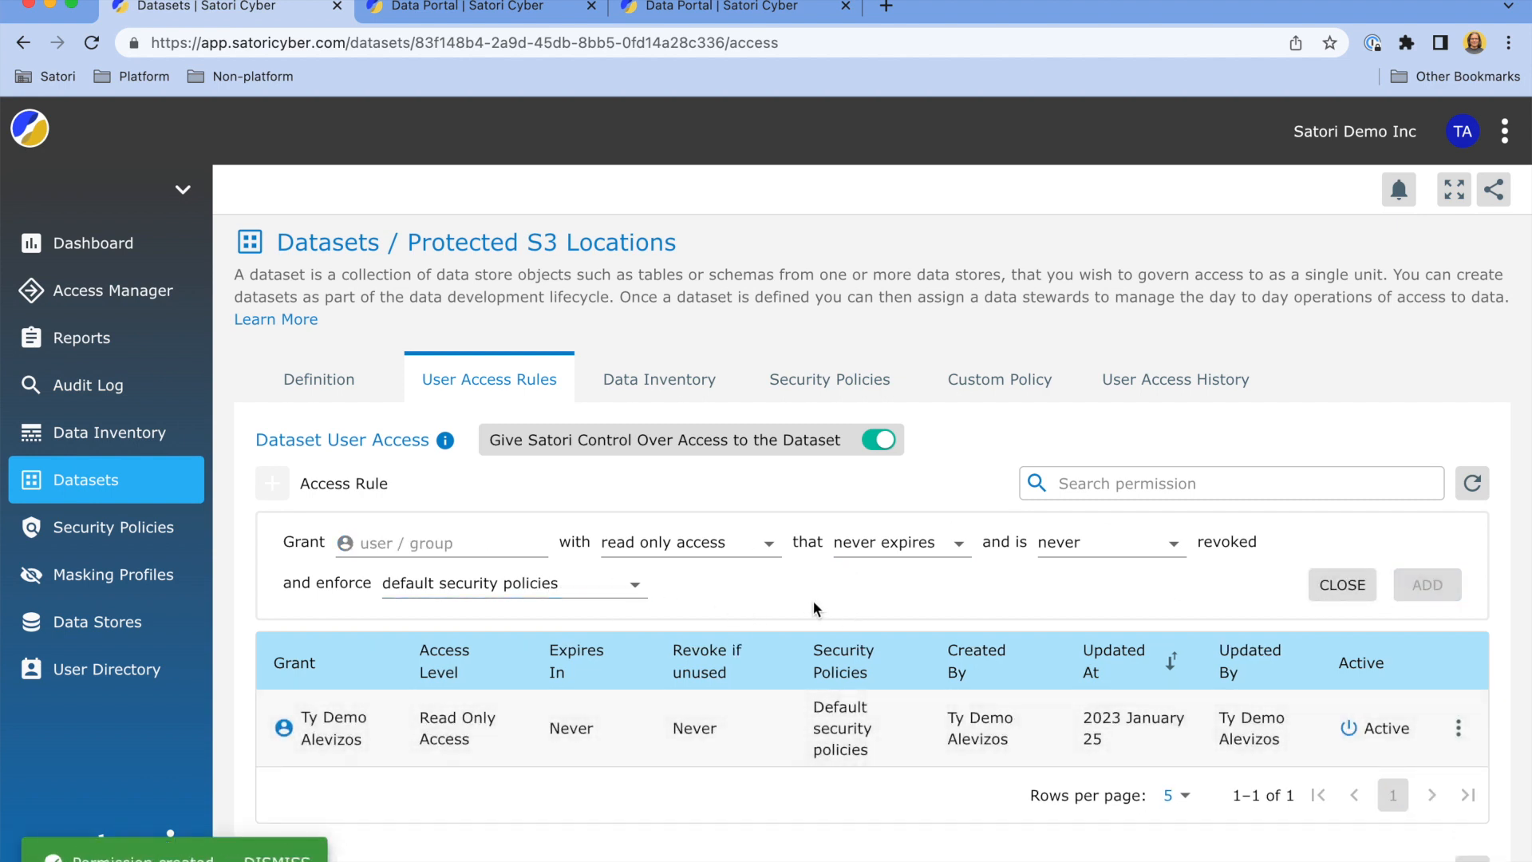
Switch to the Amazon S3 file browser, dismiss the error and download super-secret-sensitive-file.jpg from the protected folder again.
key("super+Tab")
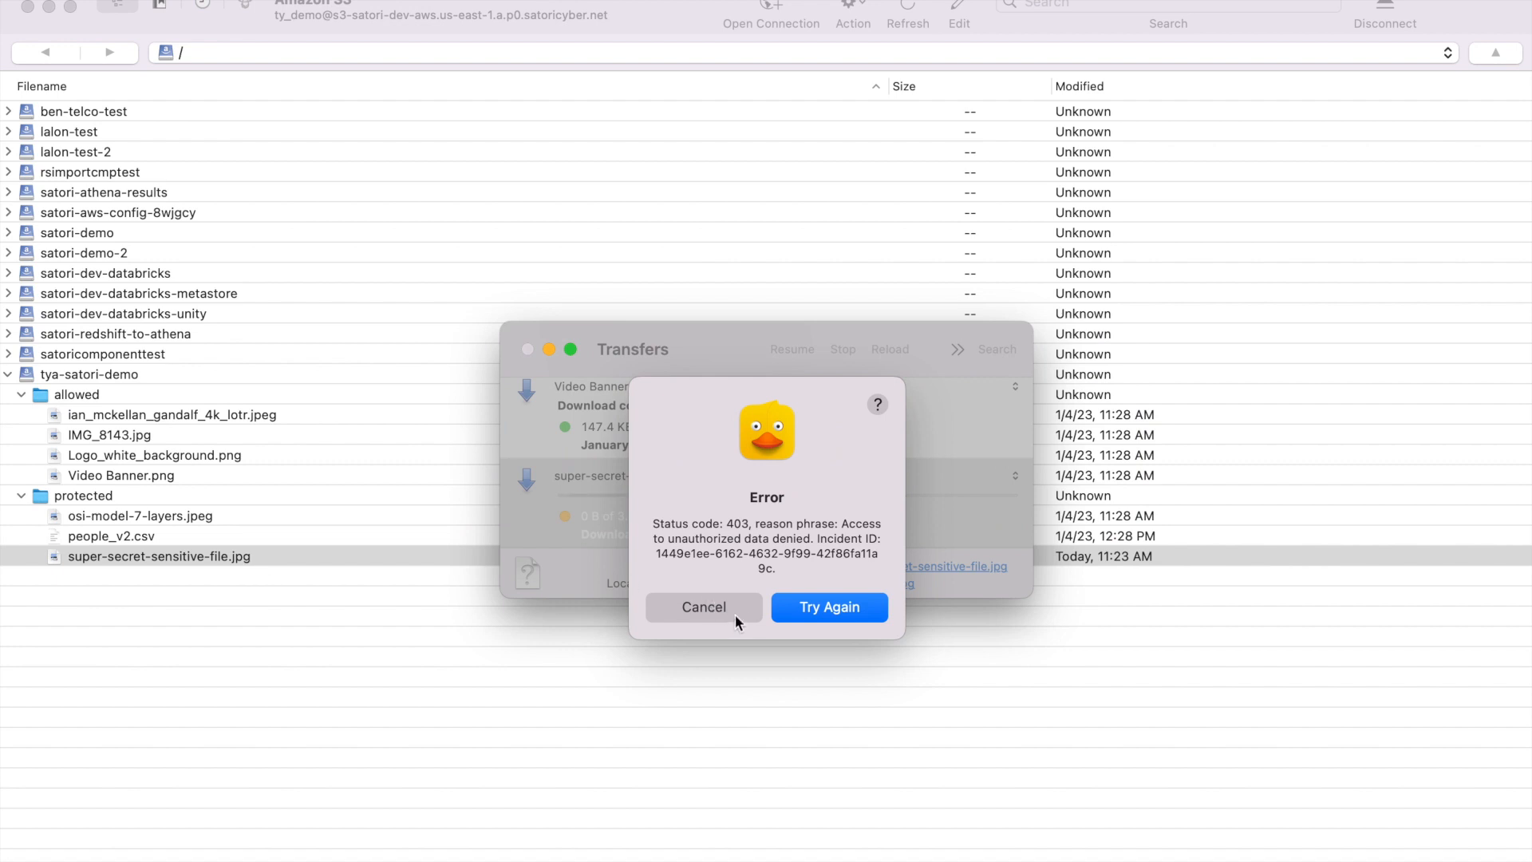
left_click(736, 606)
left_click(527, 350)
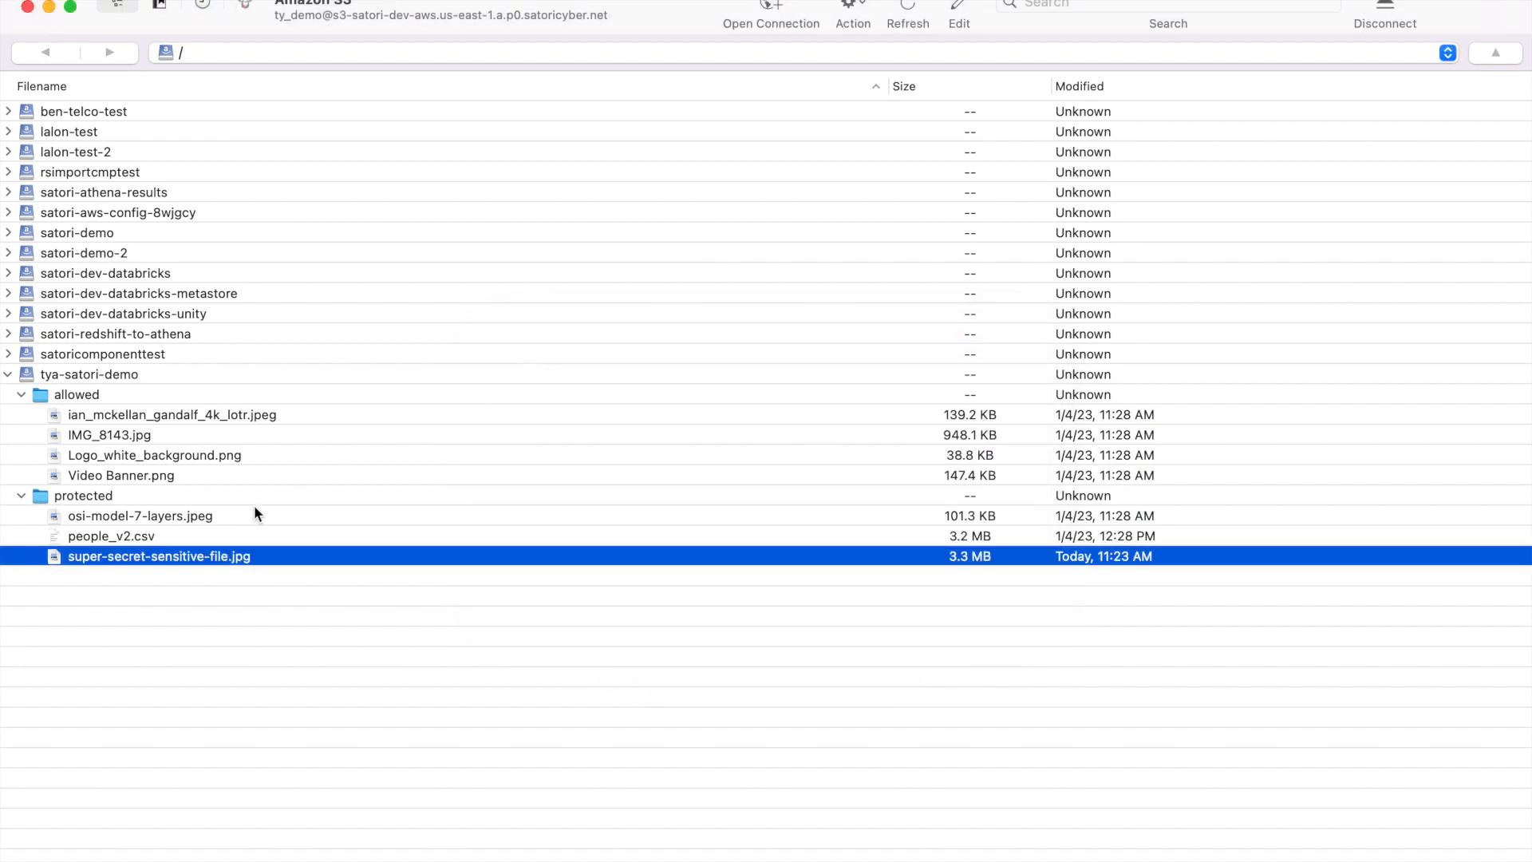
double_click(156, 557)
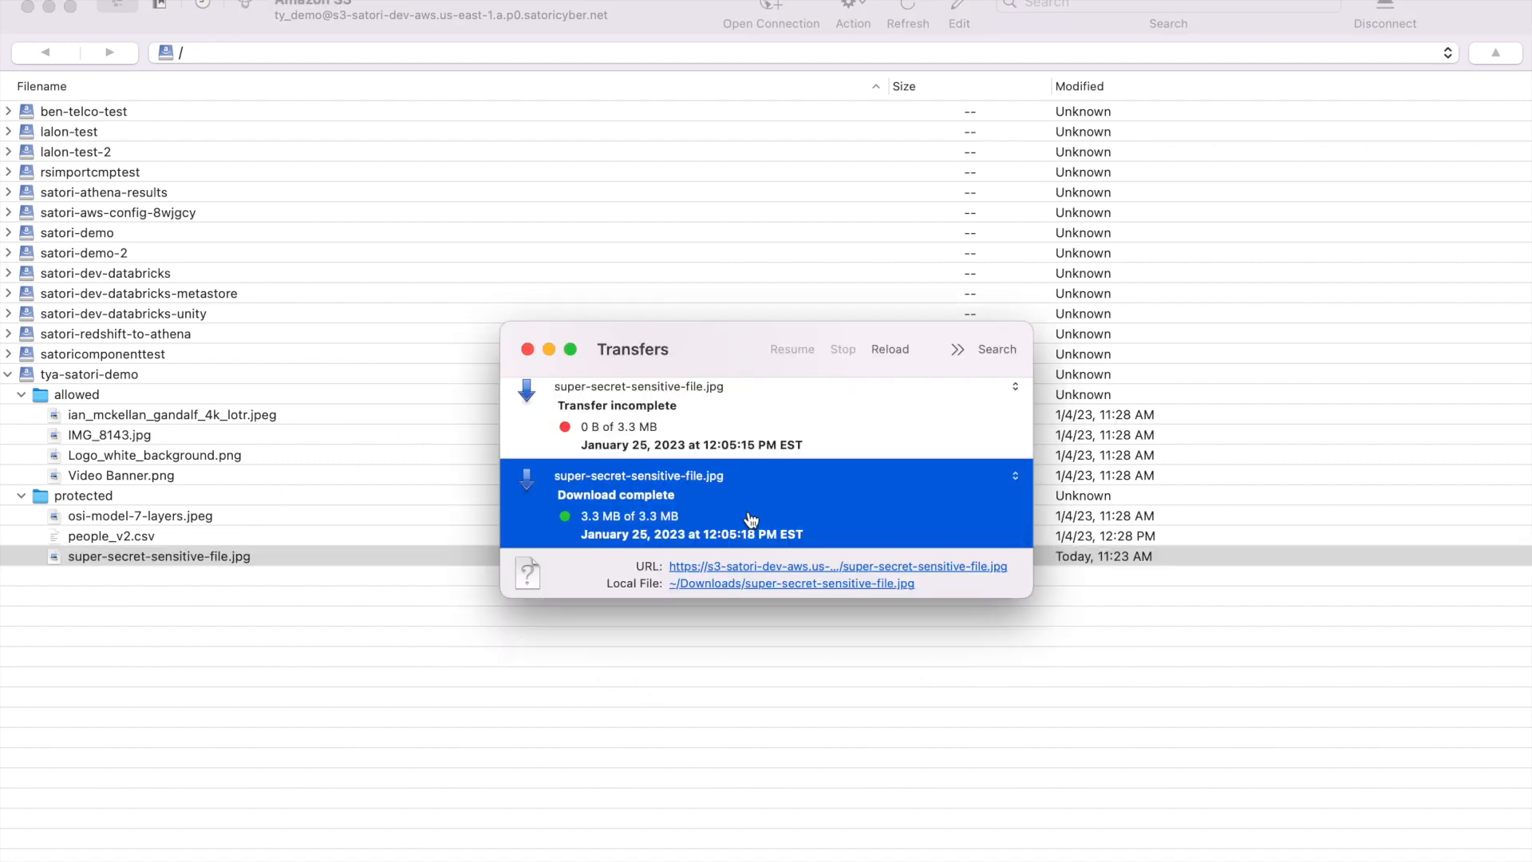
Switch to Finder and open super-secret-sensitive-file.jpg from the Downloads folder.
key("super+Tab")
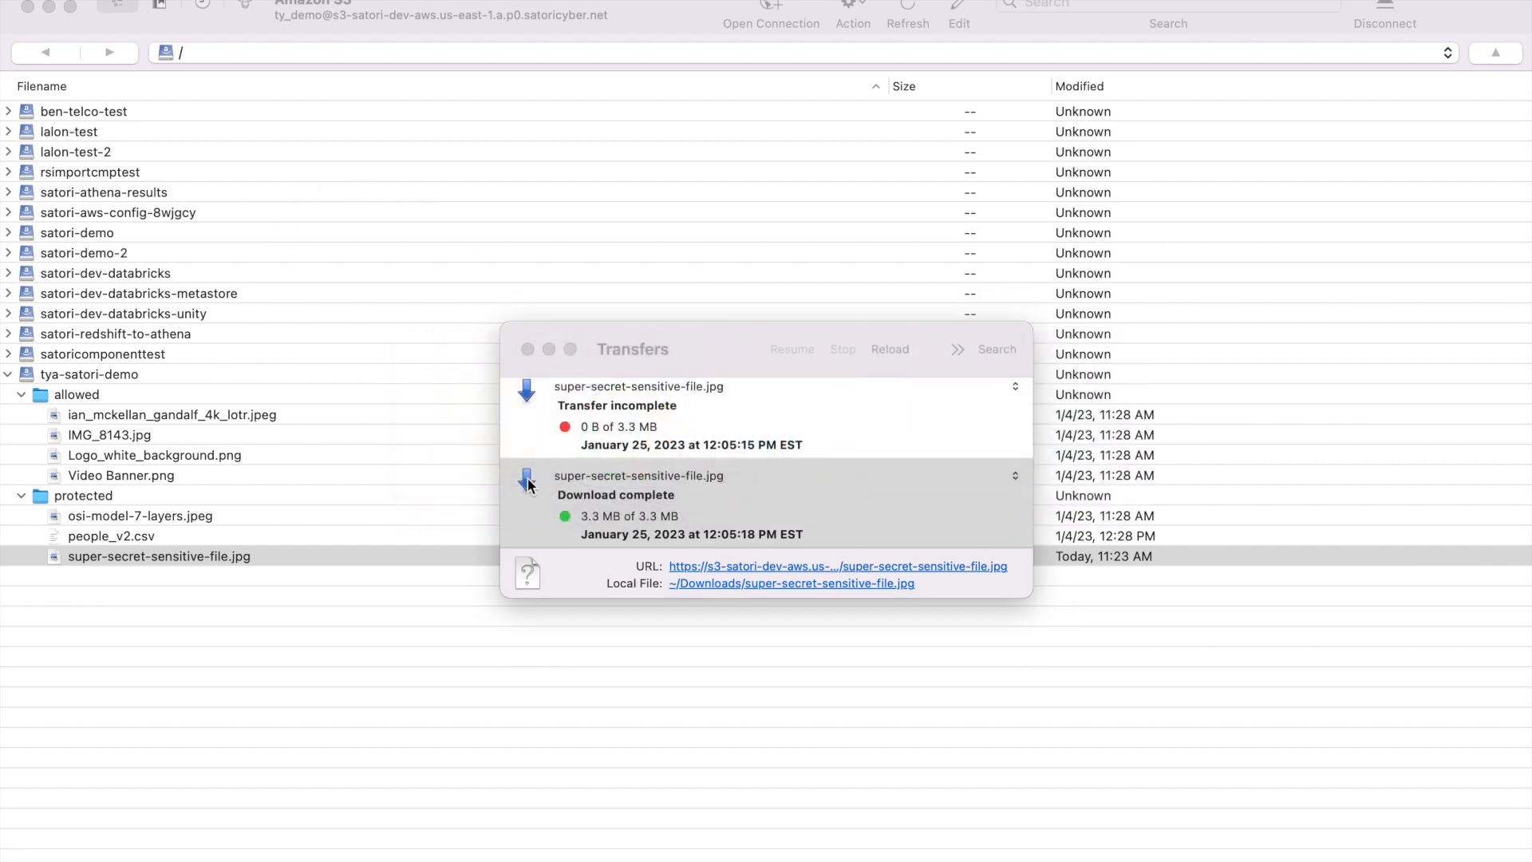
key("super+n")
left_click(137, 316)
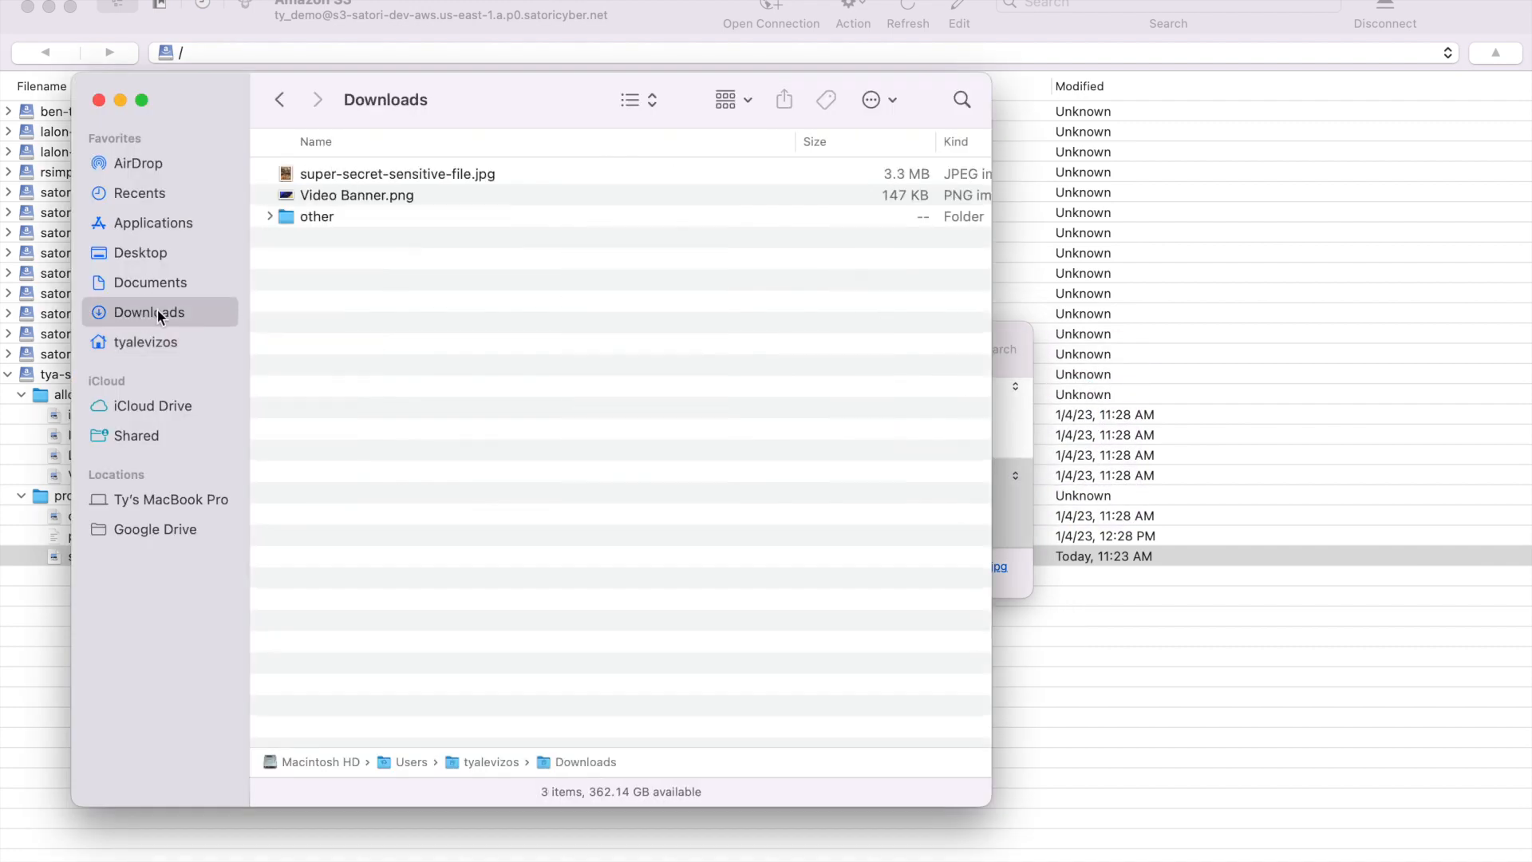
double_click(361, 175)
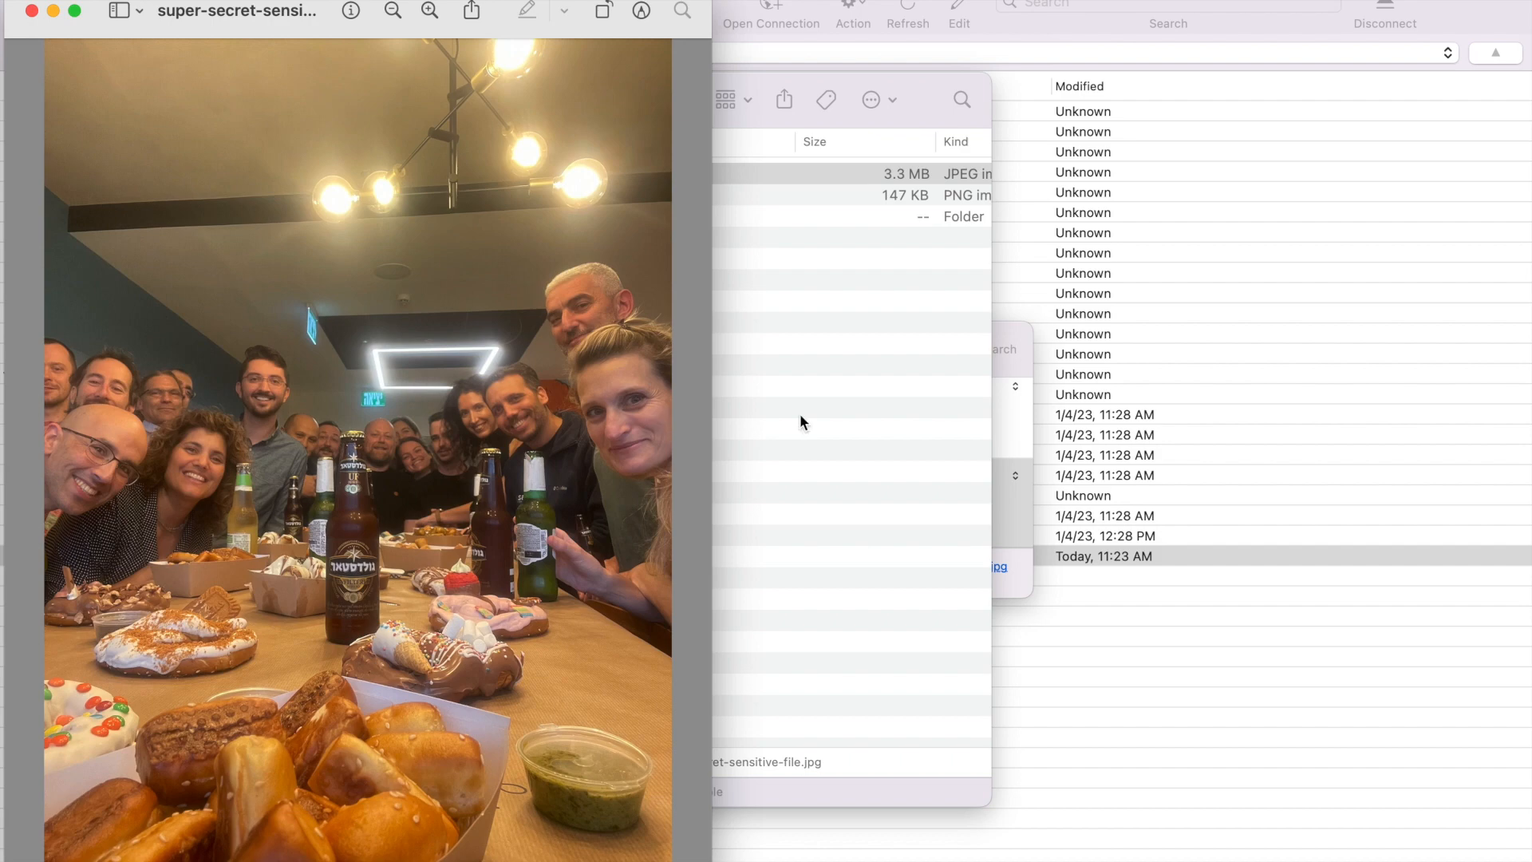
Switch to the S3 via Satori Jupyter notebook in Chrome and run the %xmode Minimal and boto3 connection cells.
key("super+Tab")
key("super+Tab")
key("super+Tab")
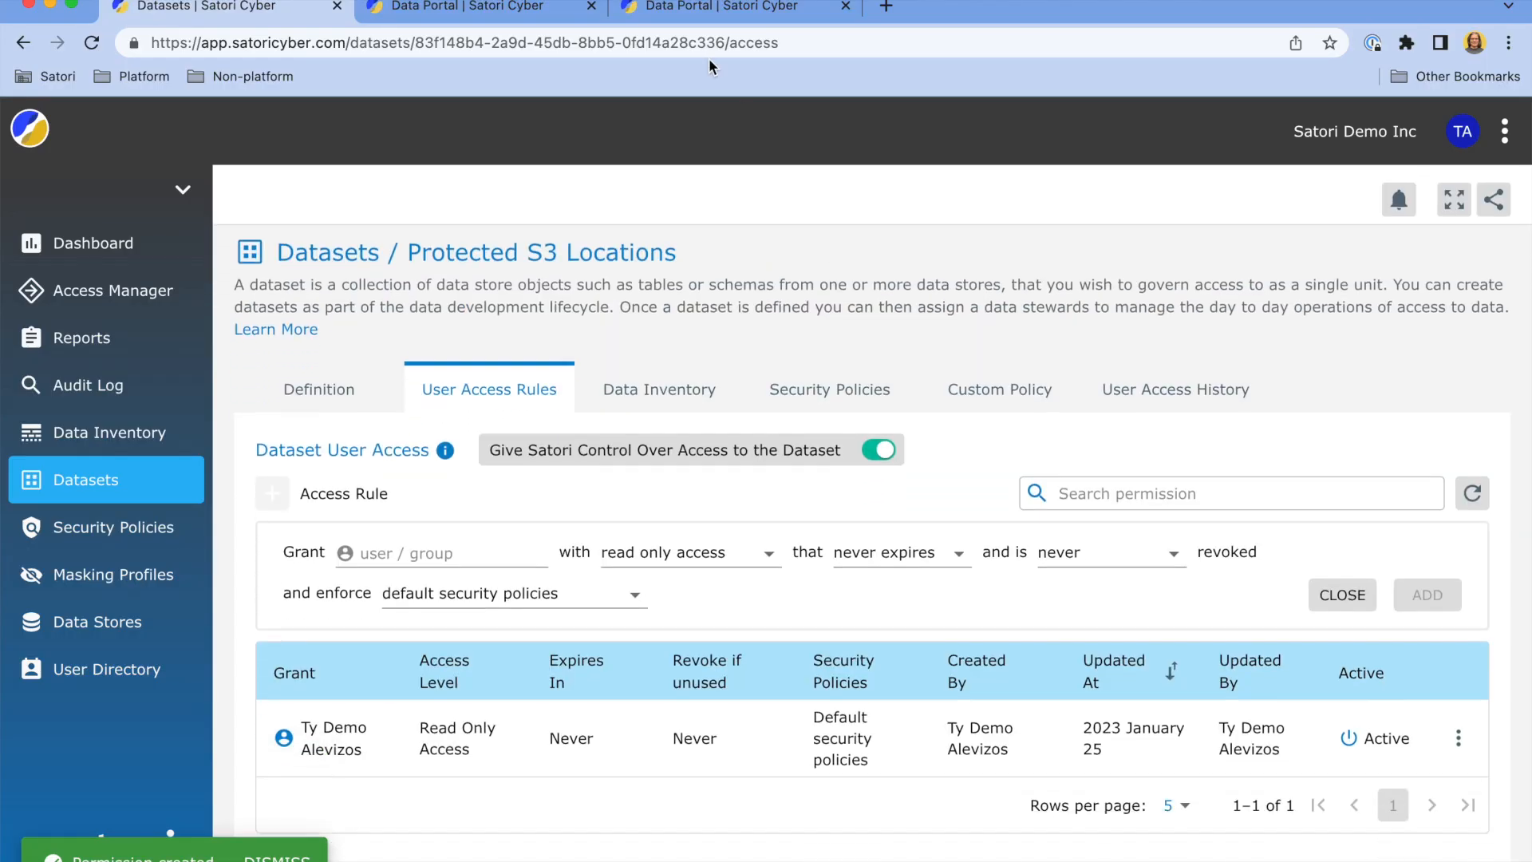
key("super+grave")
left_click(511, 396)
key("shift+Return")
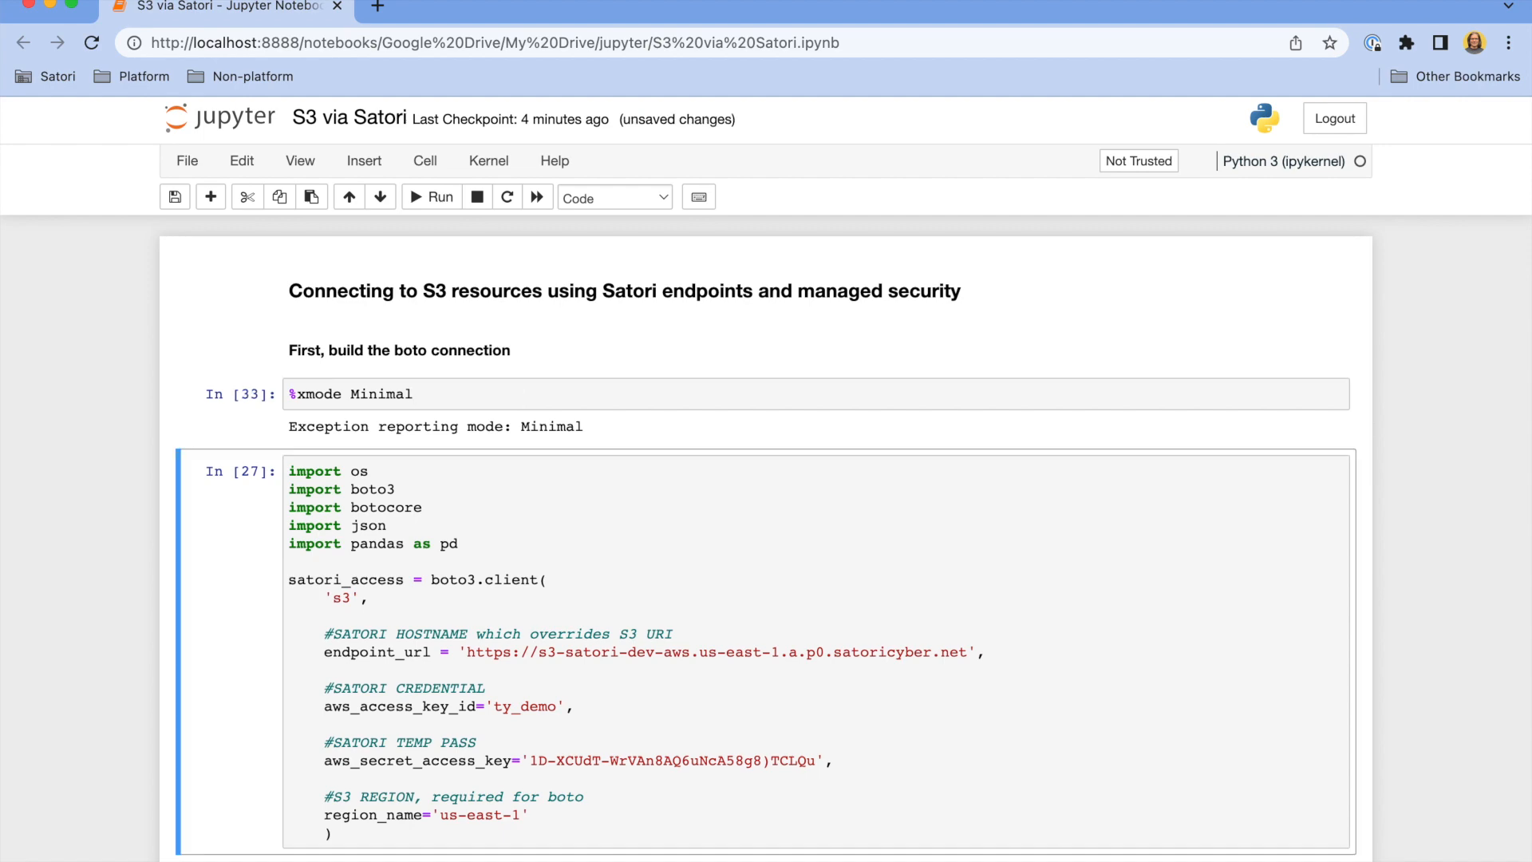
key("shift+Return")
scroll(708, 604, "down", 2)
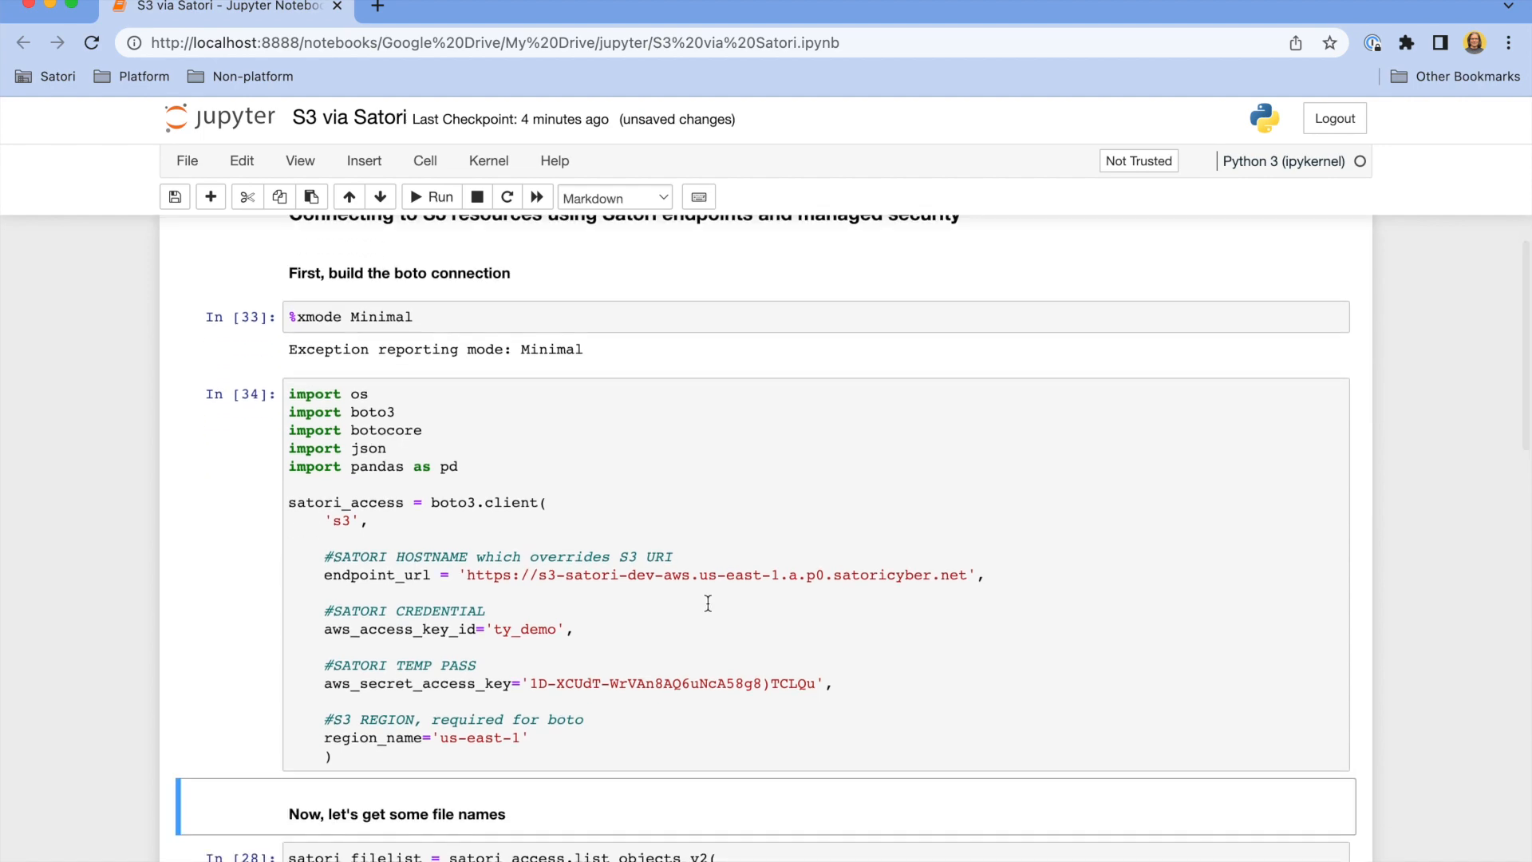
Examine the boto3 connection settings, then rerun that cell and the one listing files in the allowed folder of tya-satori-demo.
scroll(708, 604, "up", 5)
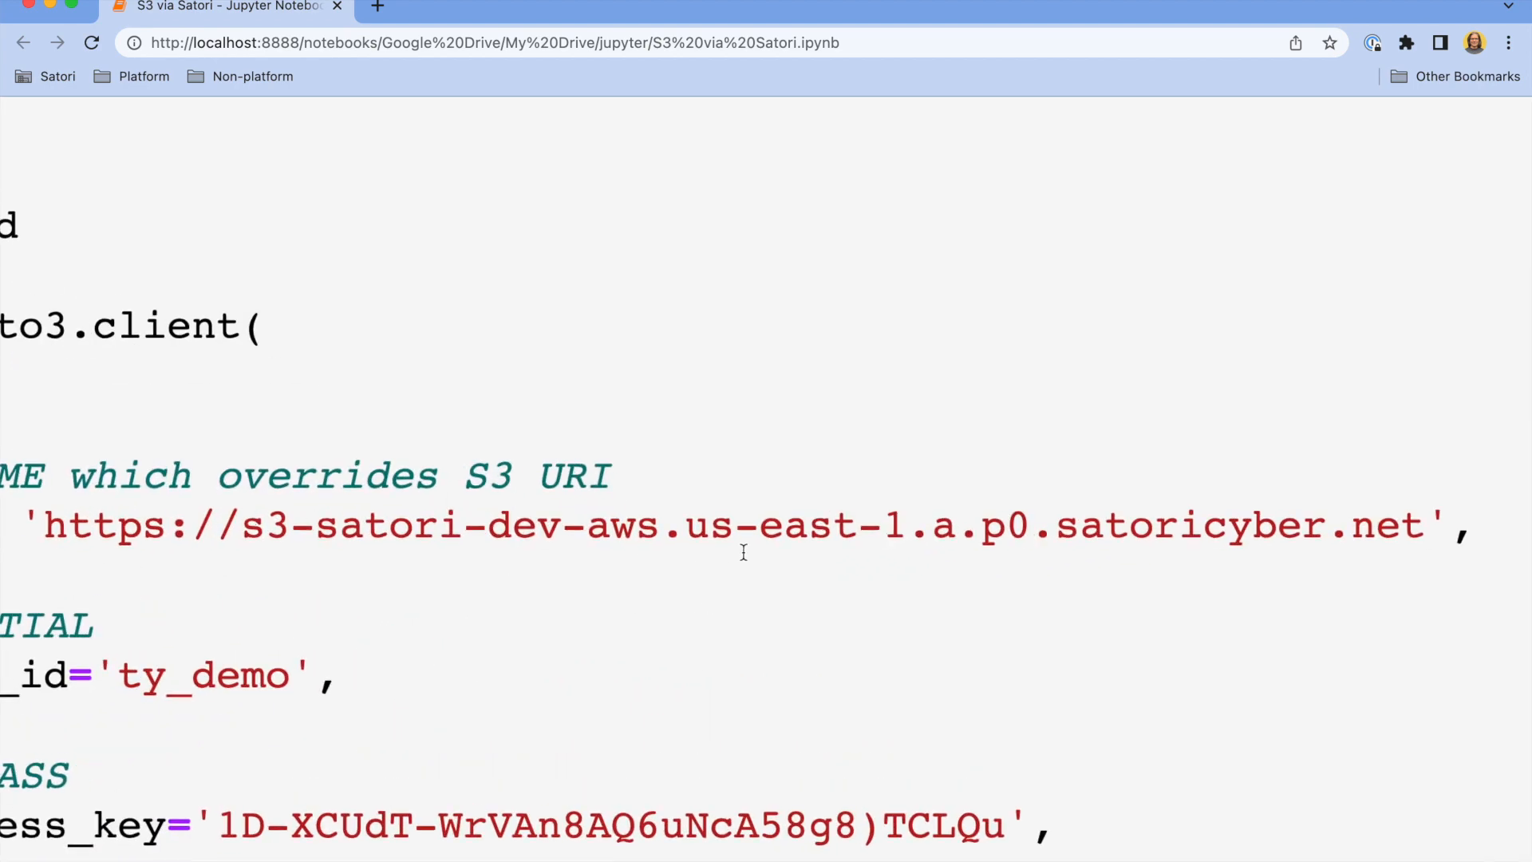
scroll(743, 552, "down", 5)
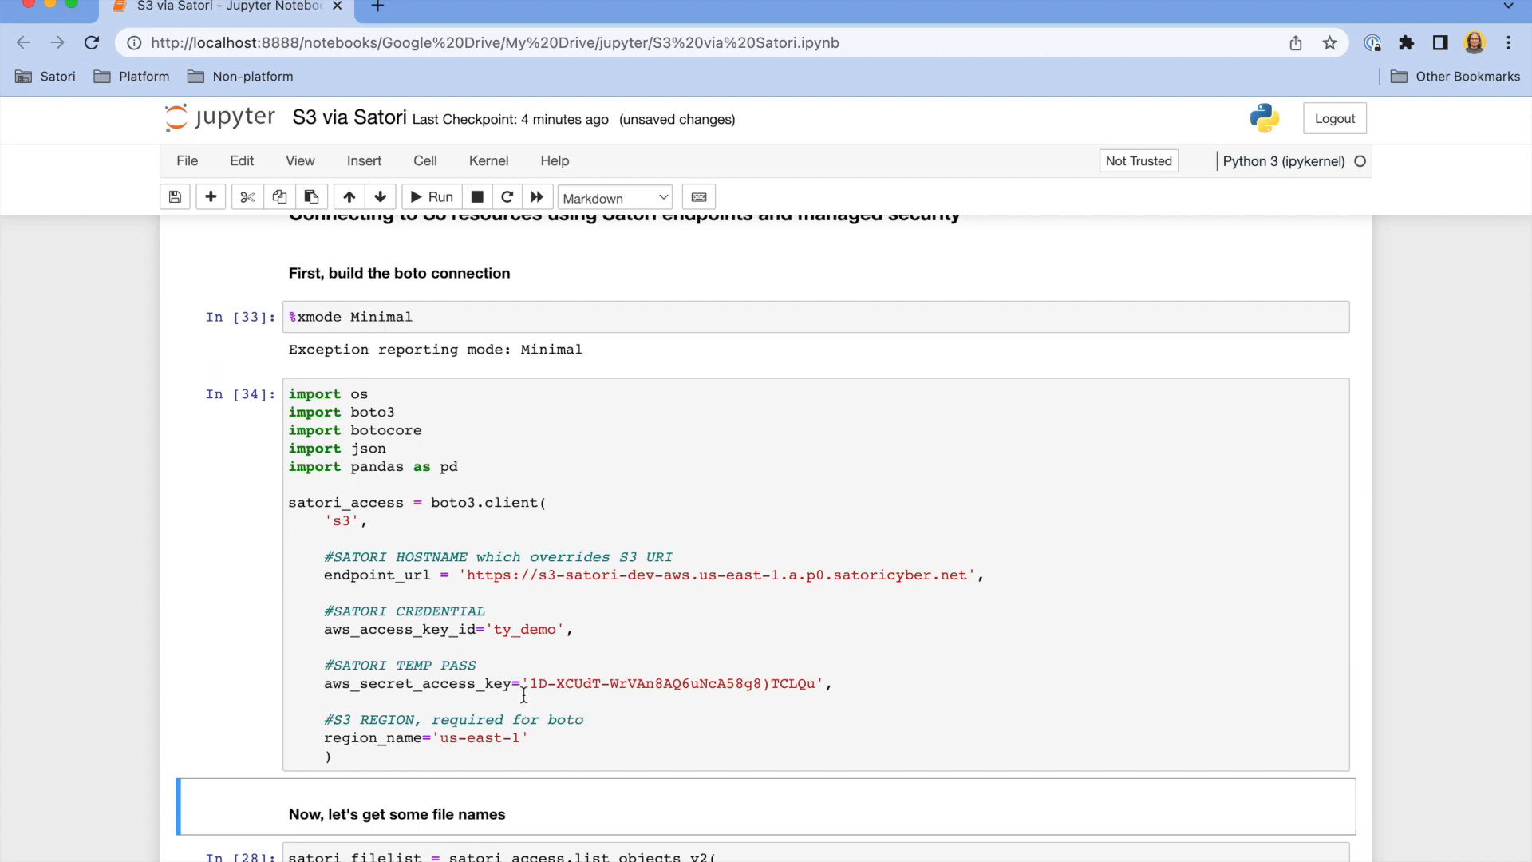
scroll(524, 696, "up", 5)
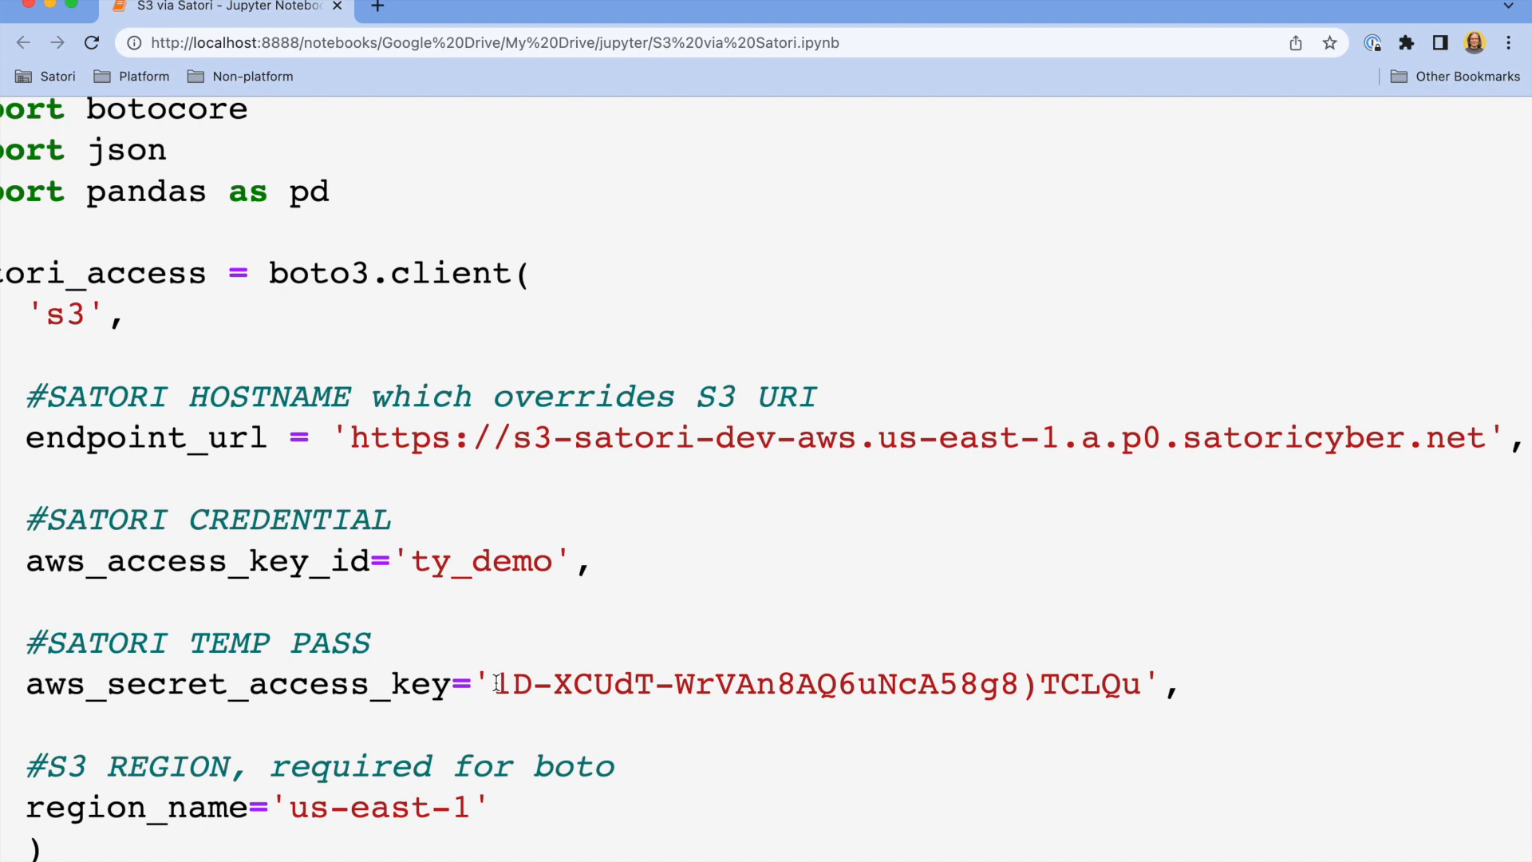
scroll(575, 589, "down", 5)
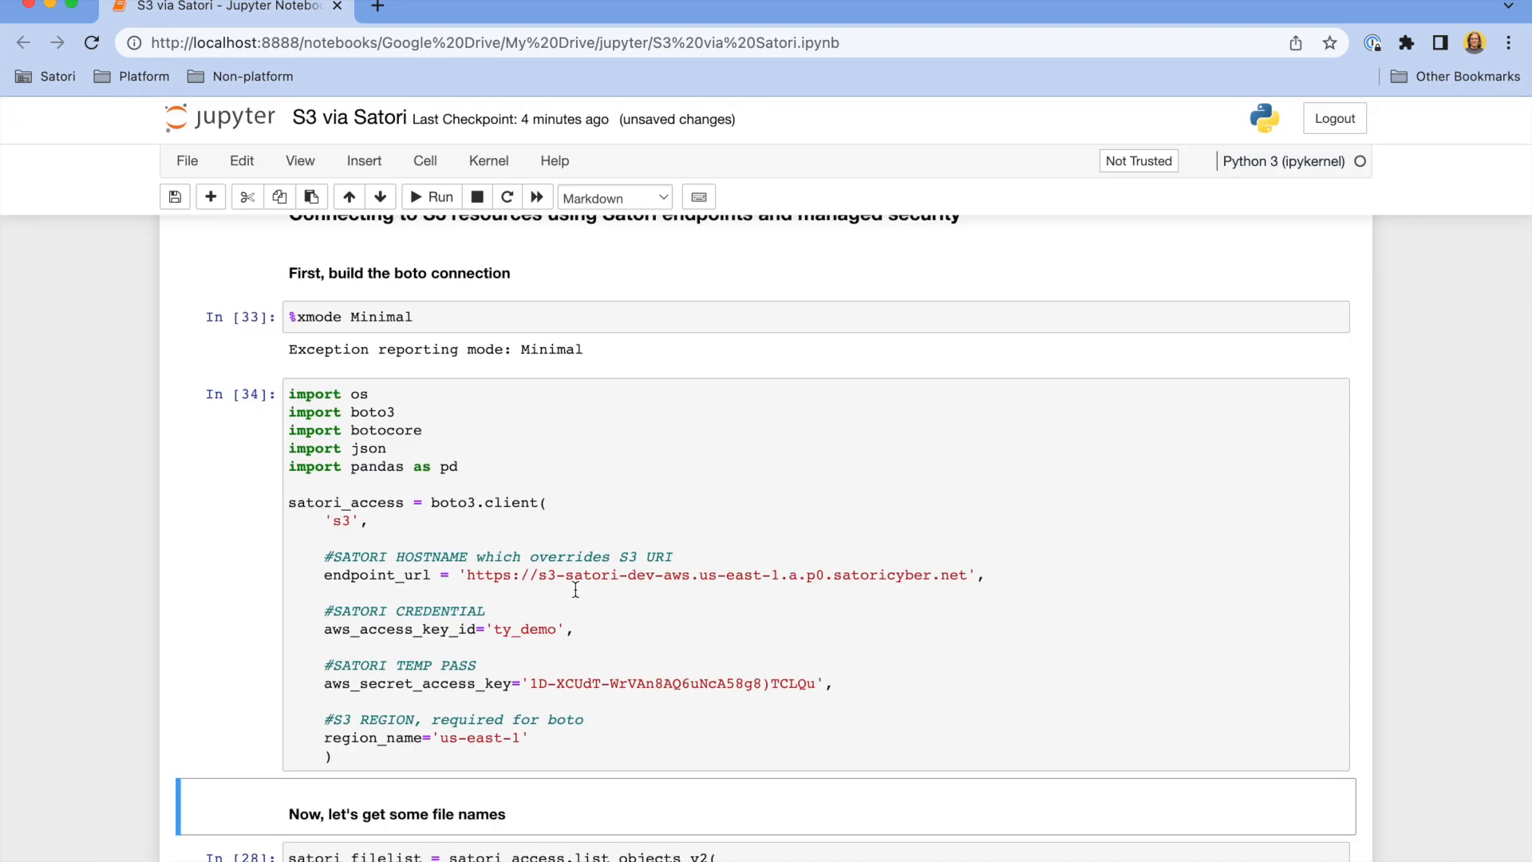
left_click(558, 598)
key("shift+Return")
key("shift+Return")
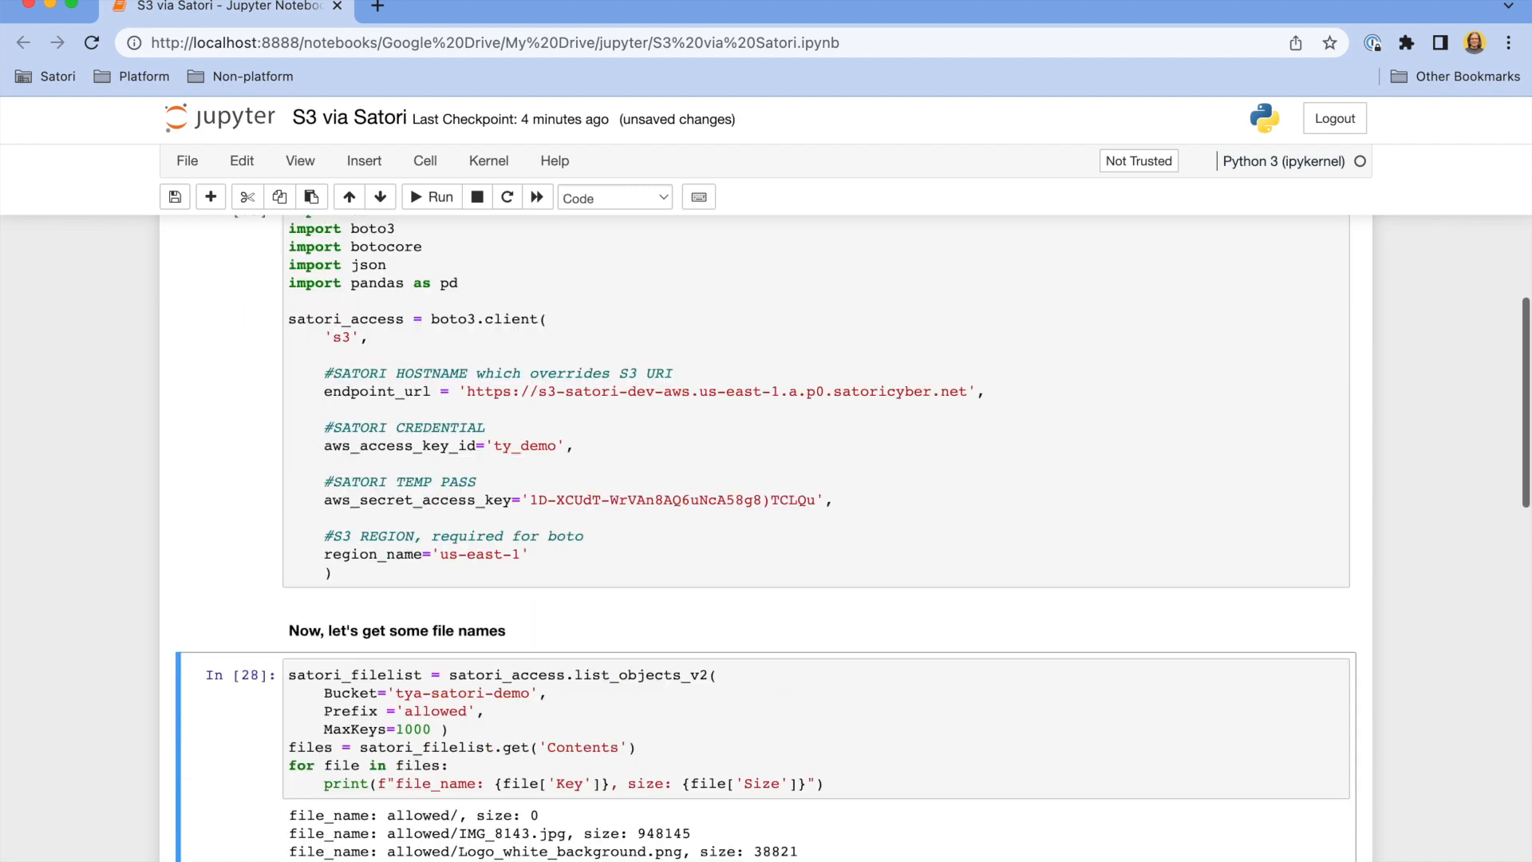
key("shift+Return")
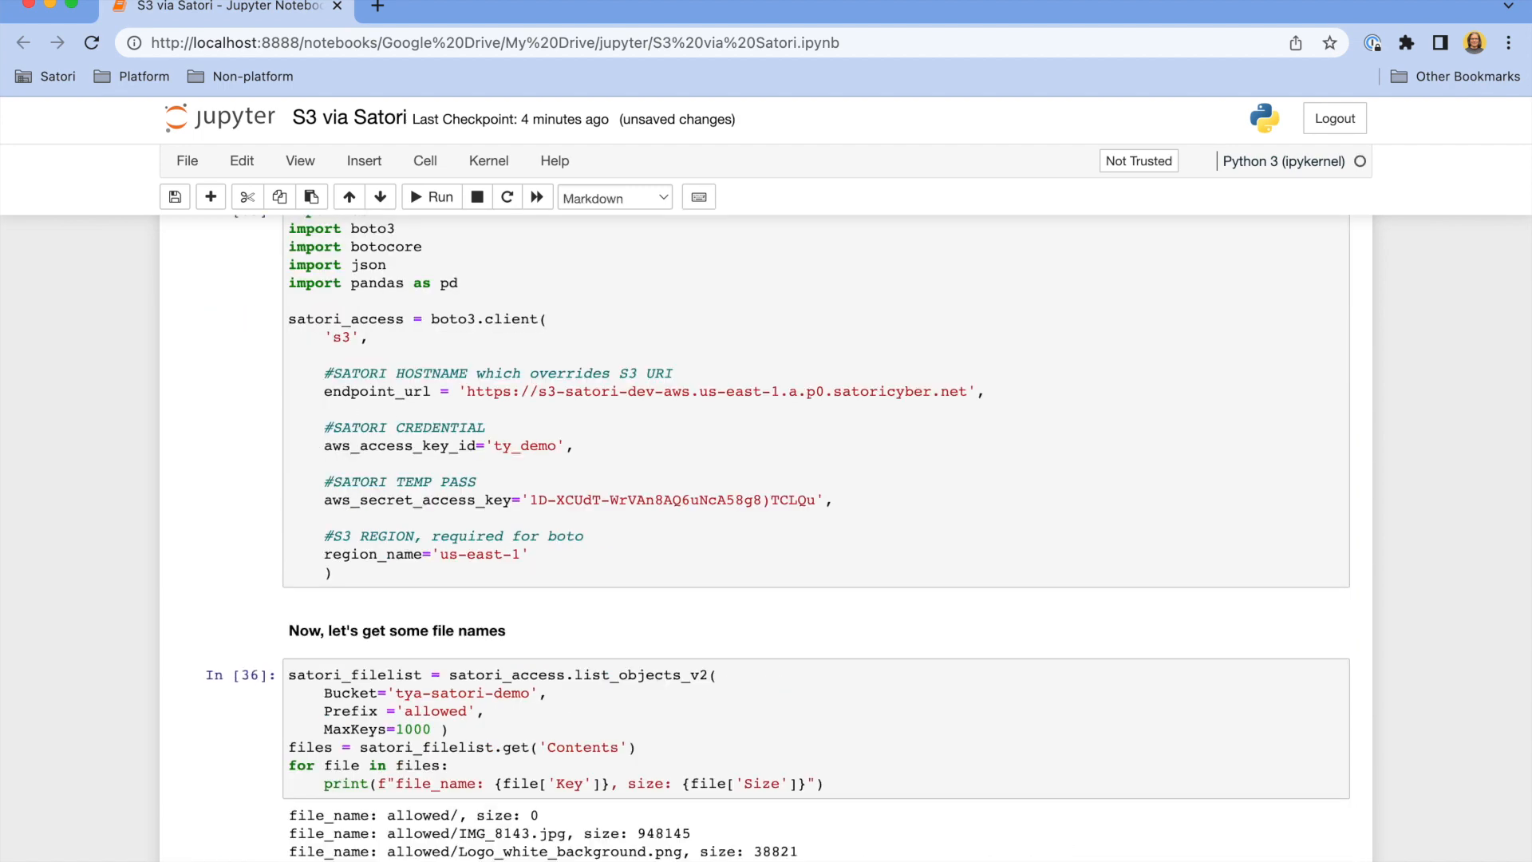
Run the cells that list the protected folder's files and load protected/people_v2.csv into a dataframe.
key("shift+Return")
key("shift+Return")
key("shift+Return")
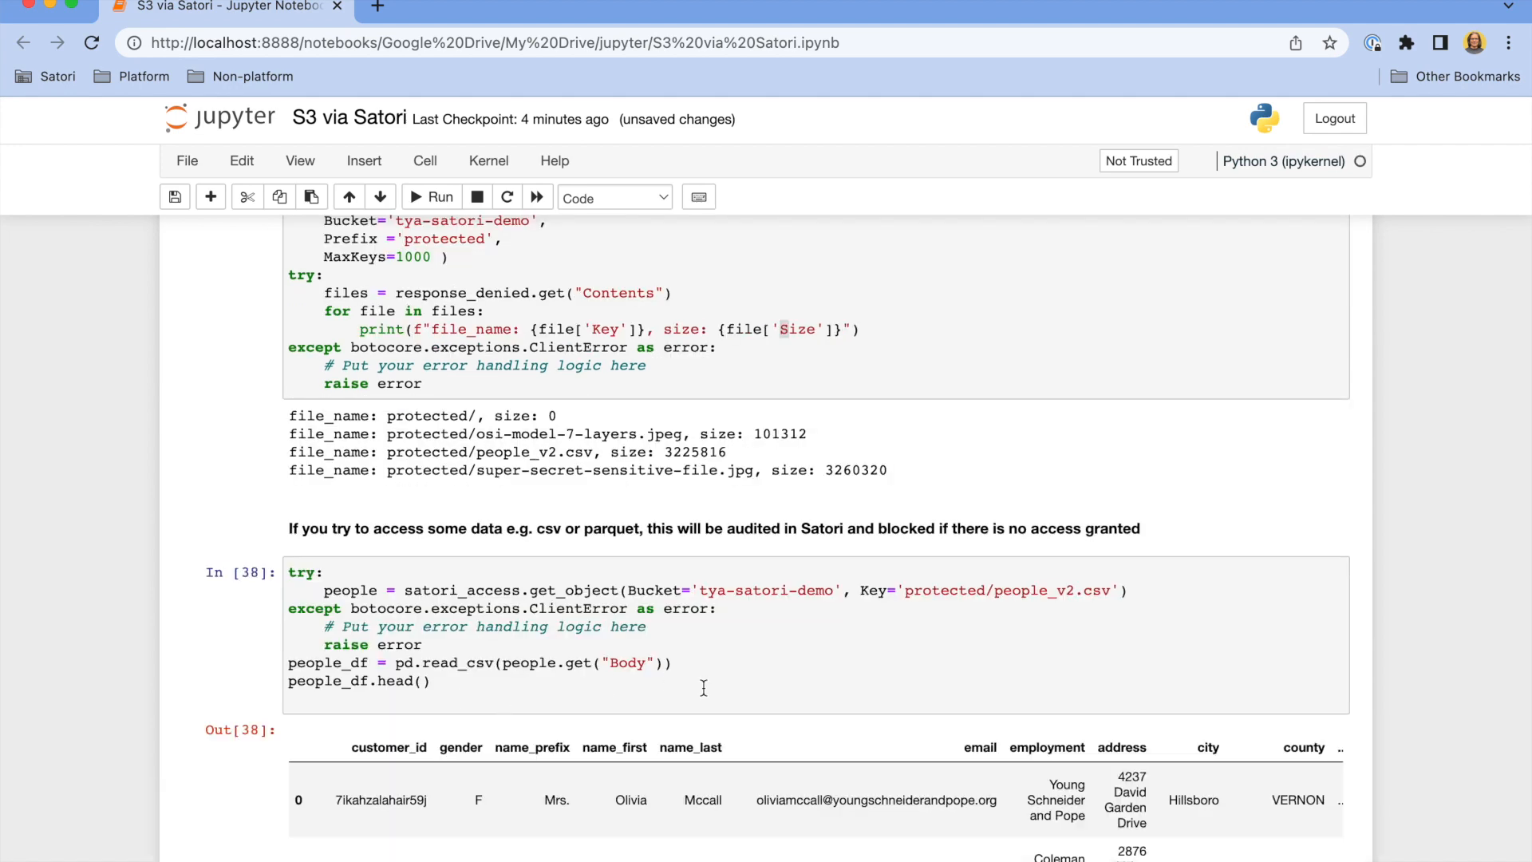
Return to the Satori management console and open the audit log.
scroll(704, 688, "down", 3)
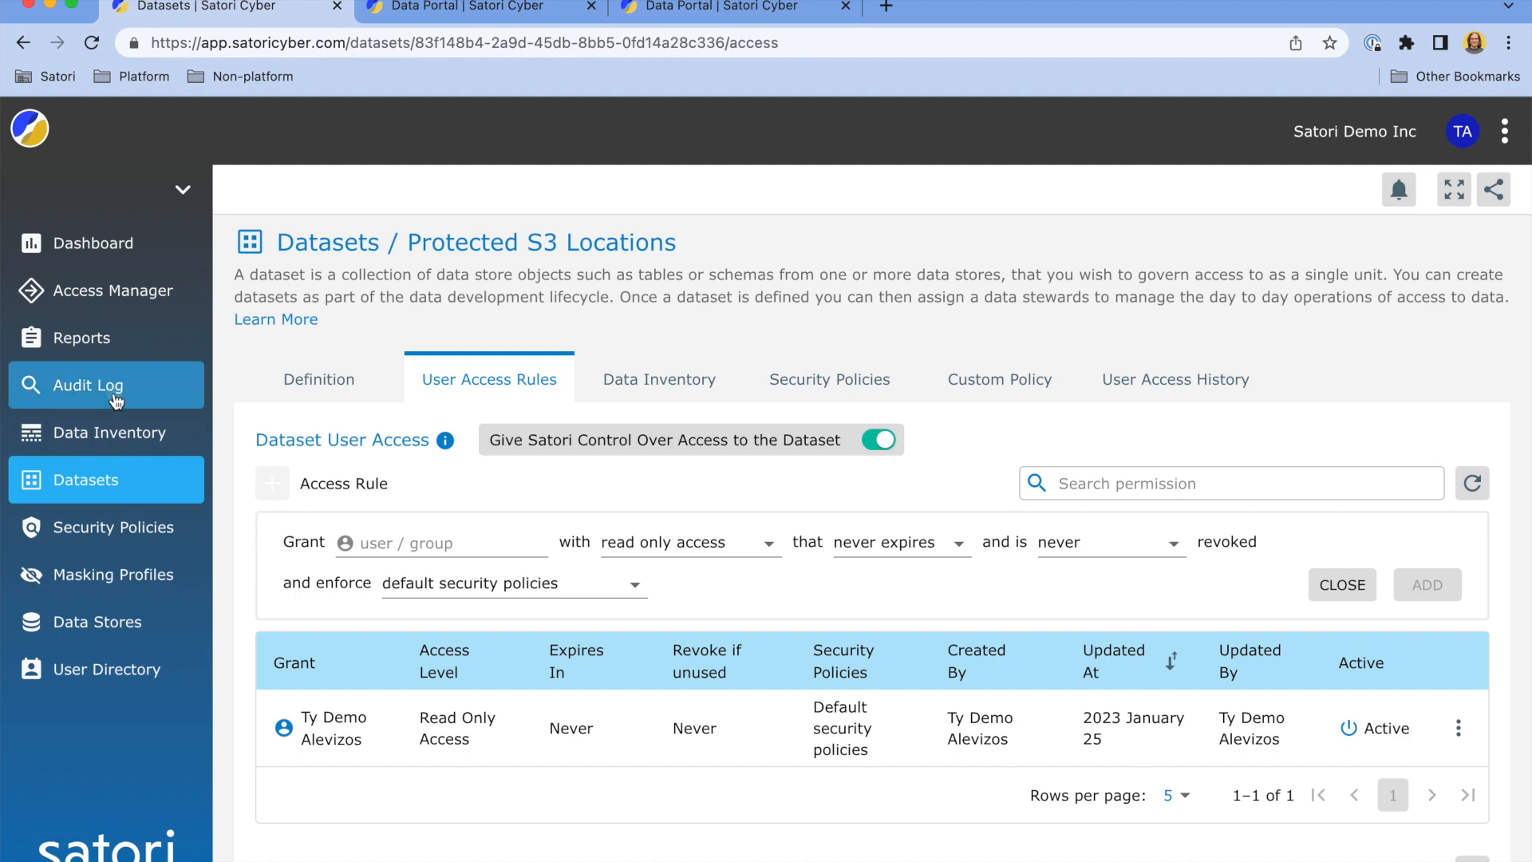
left_click(104, 385)
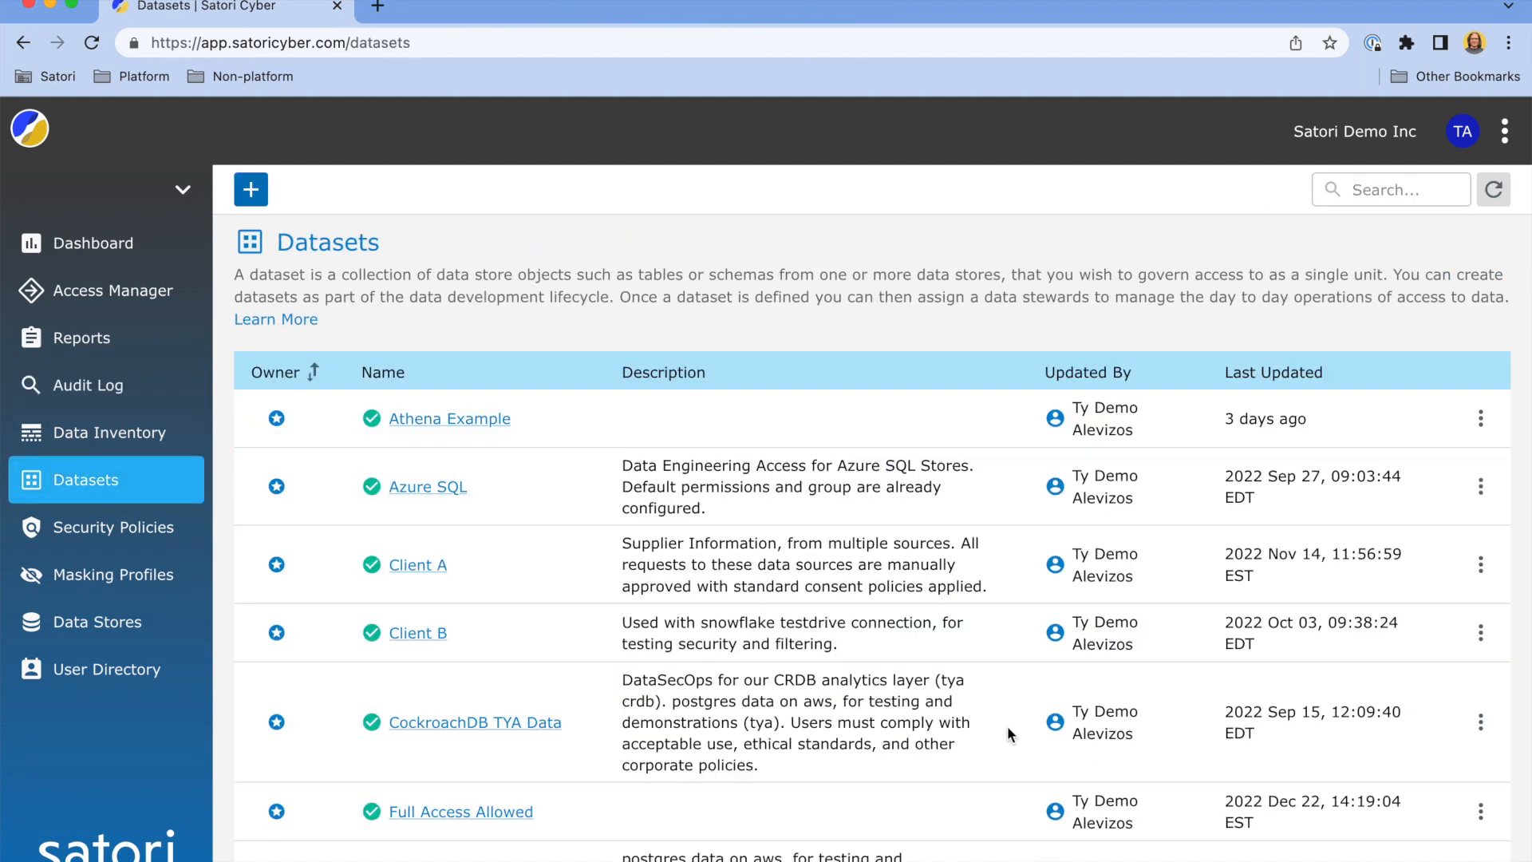
Open the Protected S3 Locations dataset's user access rules and suspend the demo user's read only rule.
scroll(1007, 725, "down", 5)
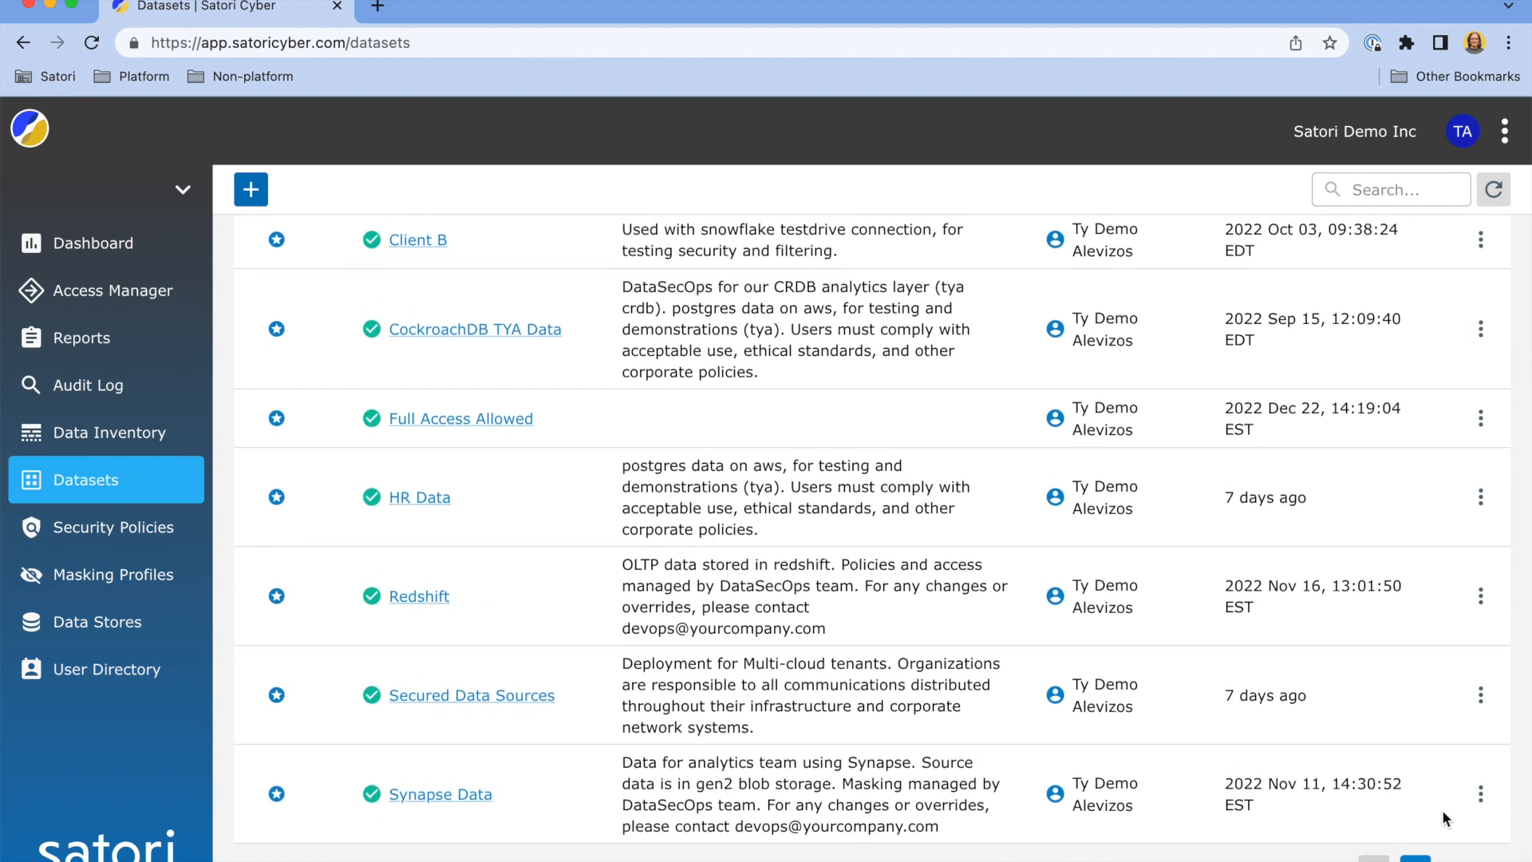
left_click(1415, 859)
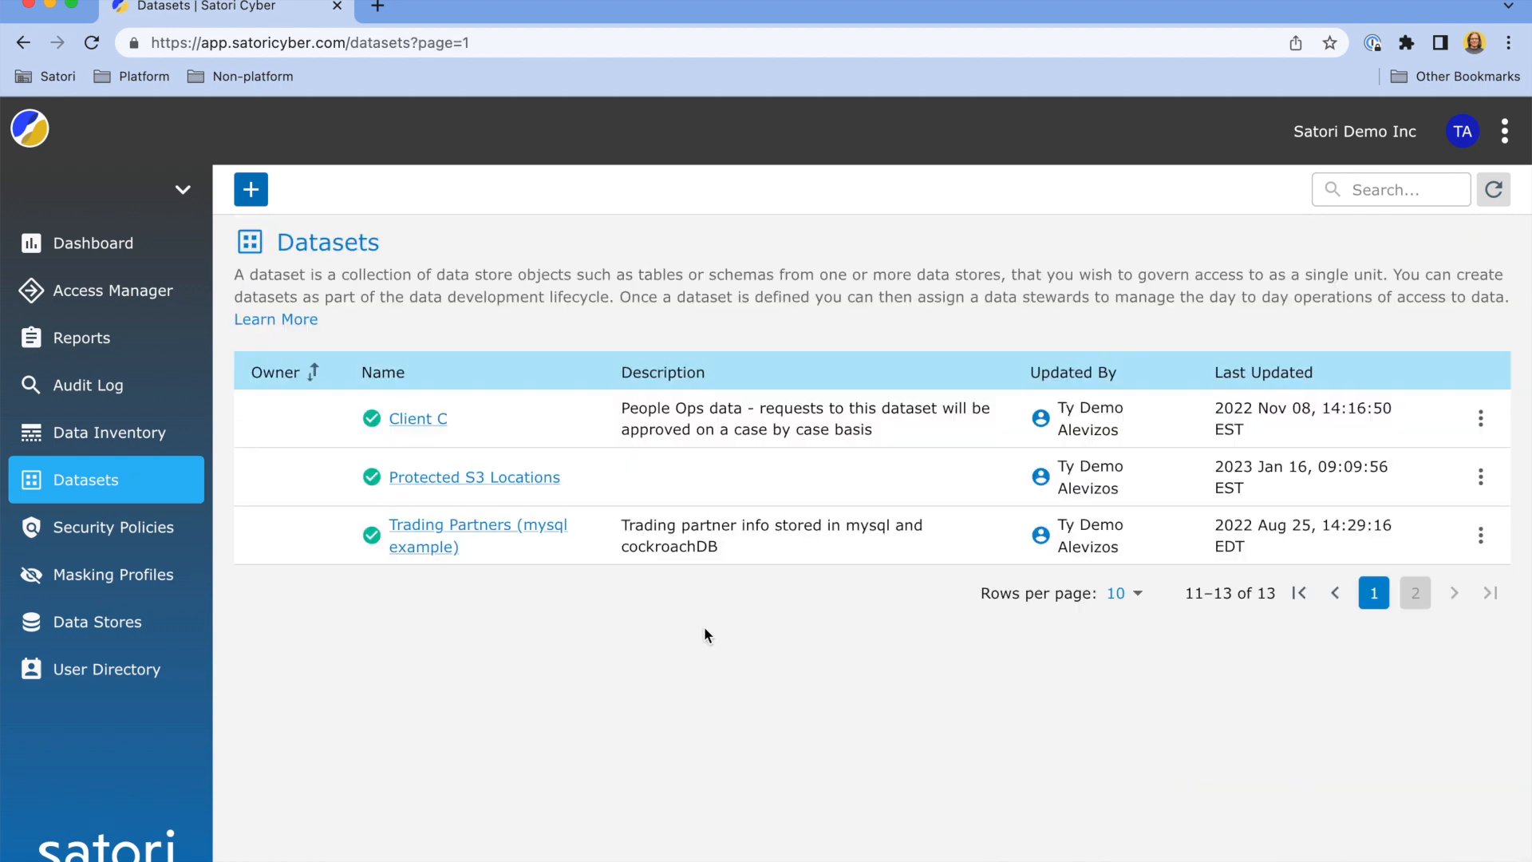
left_click(447, 479)
left_click(515, 380)
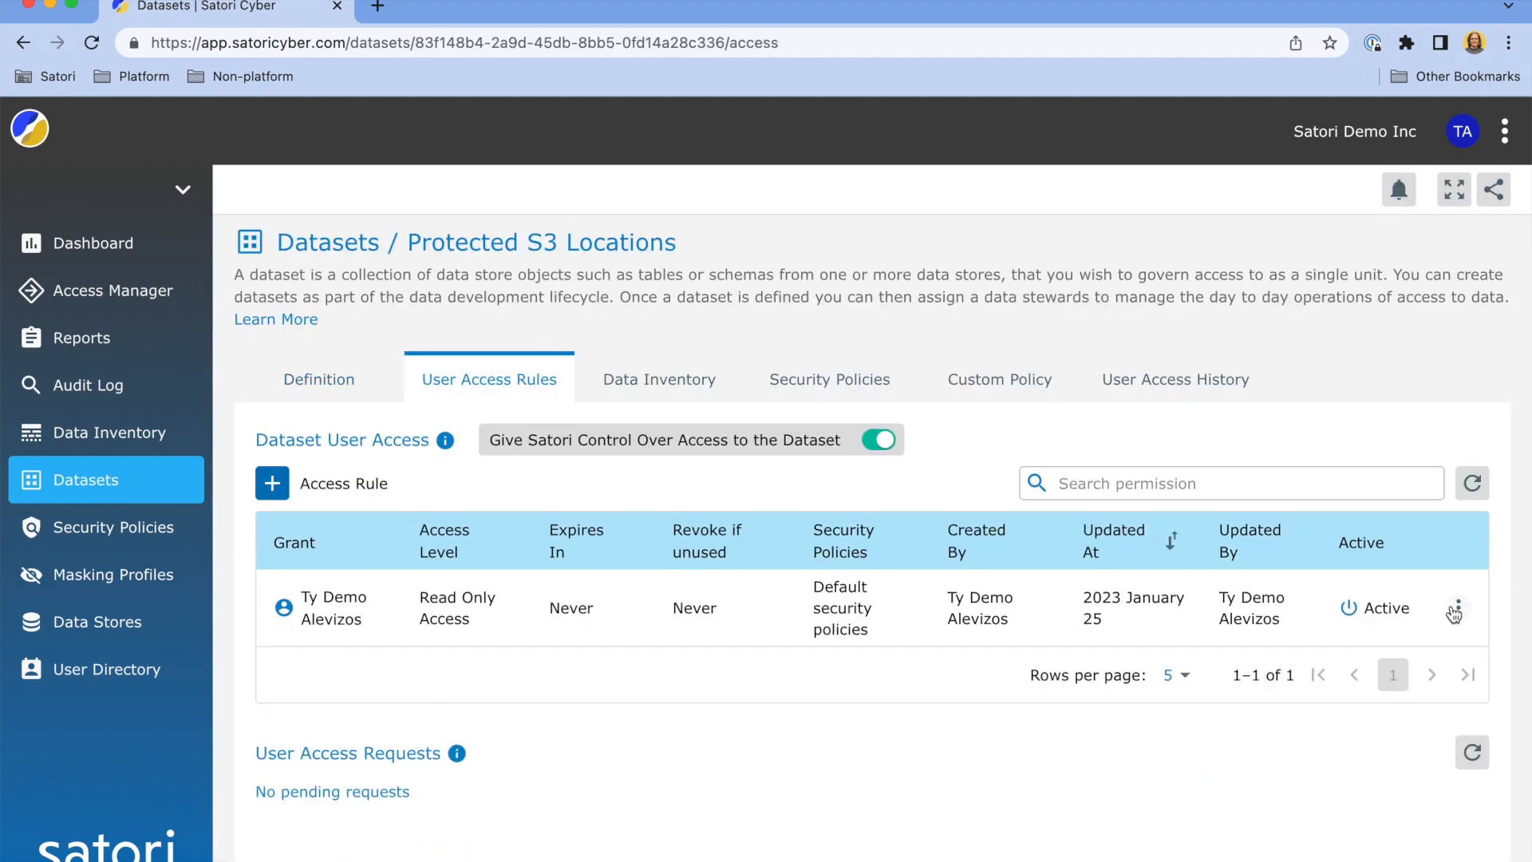
left_click(1459, 608)
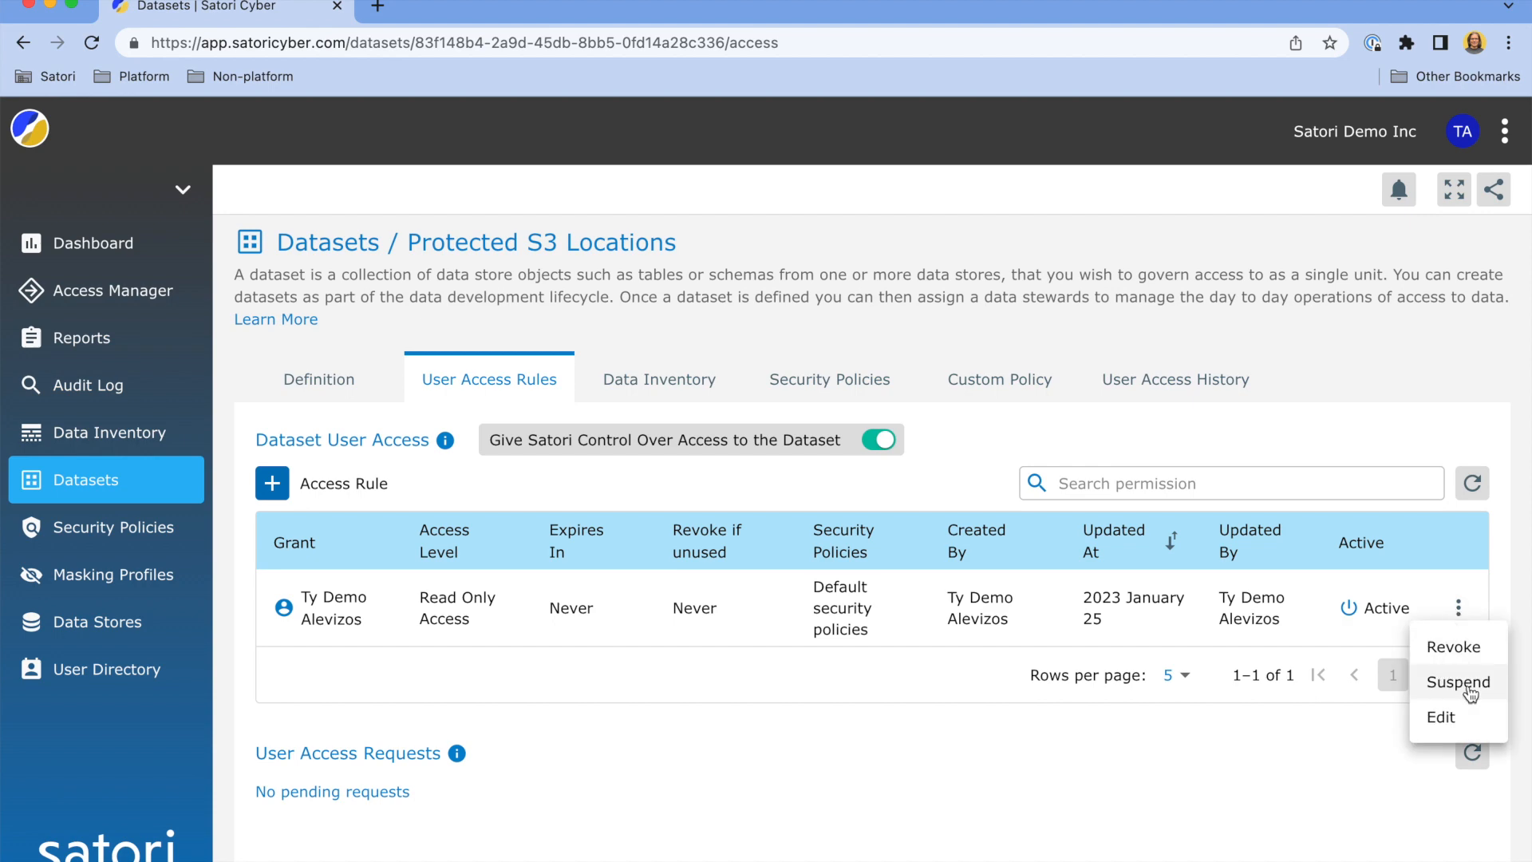
left_click(1459, 683)
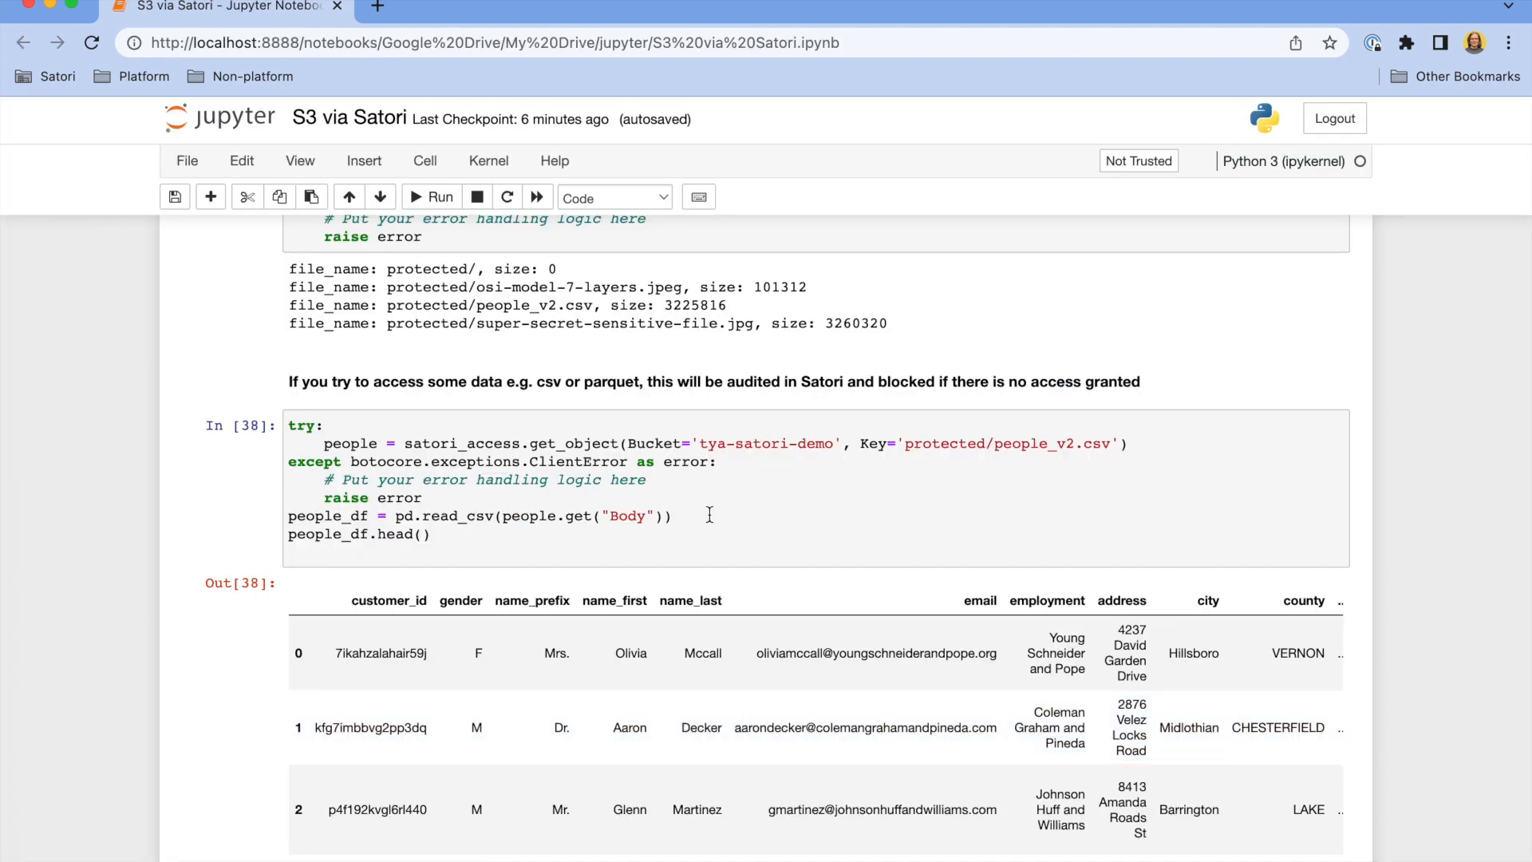
Switch to the Jupyter notebook and rerun the cells from %xmode Minimal through the allowed folder's file listing.
scroll(710, 515, "up", 15)
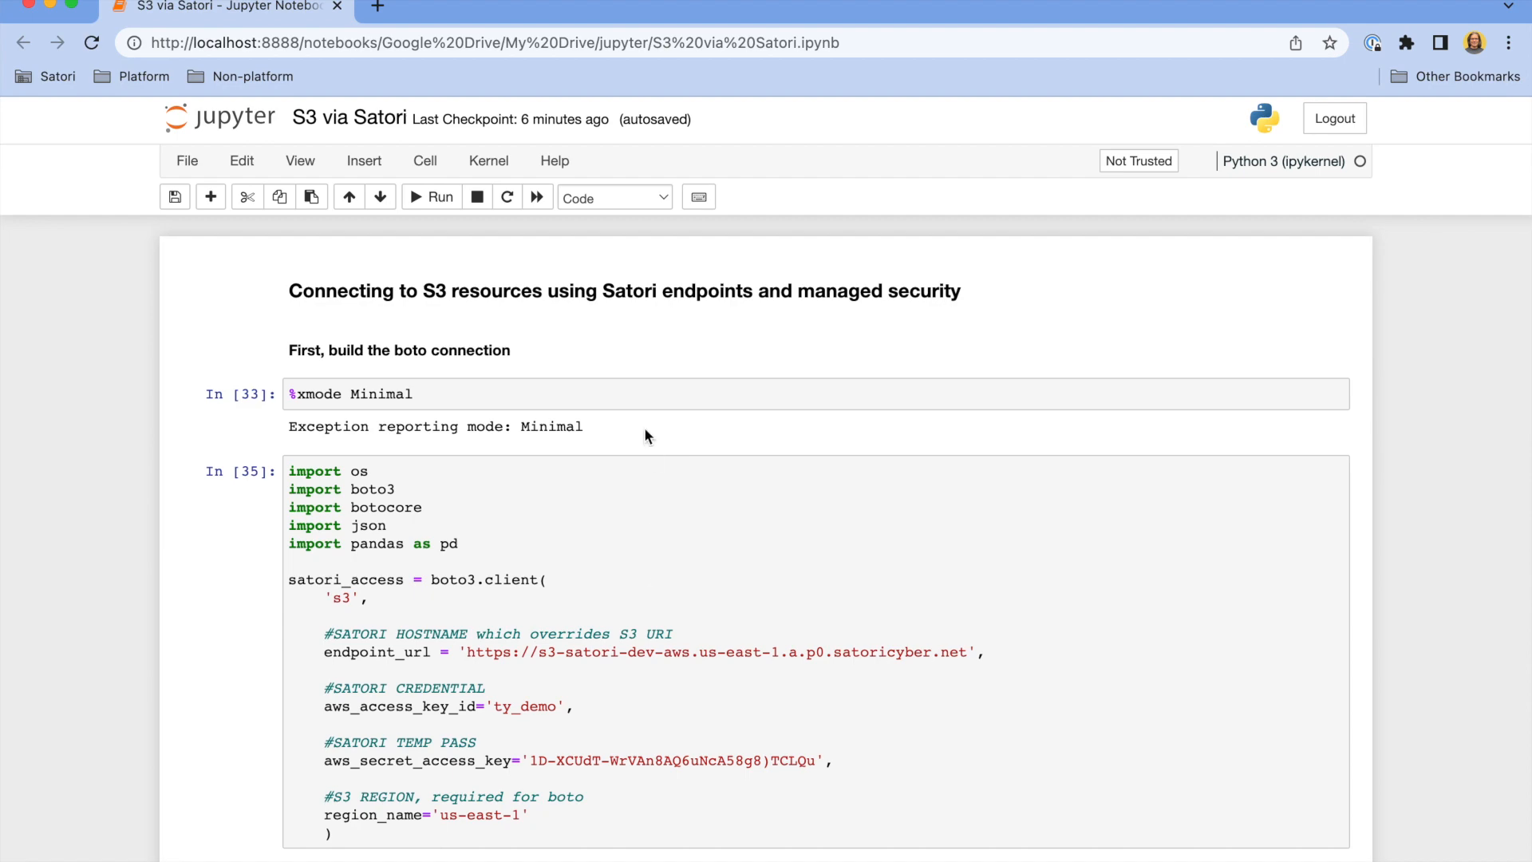
left_click(638, 385)
key("shift+Return")
key("shift+Return")
key("shift+Return")
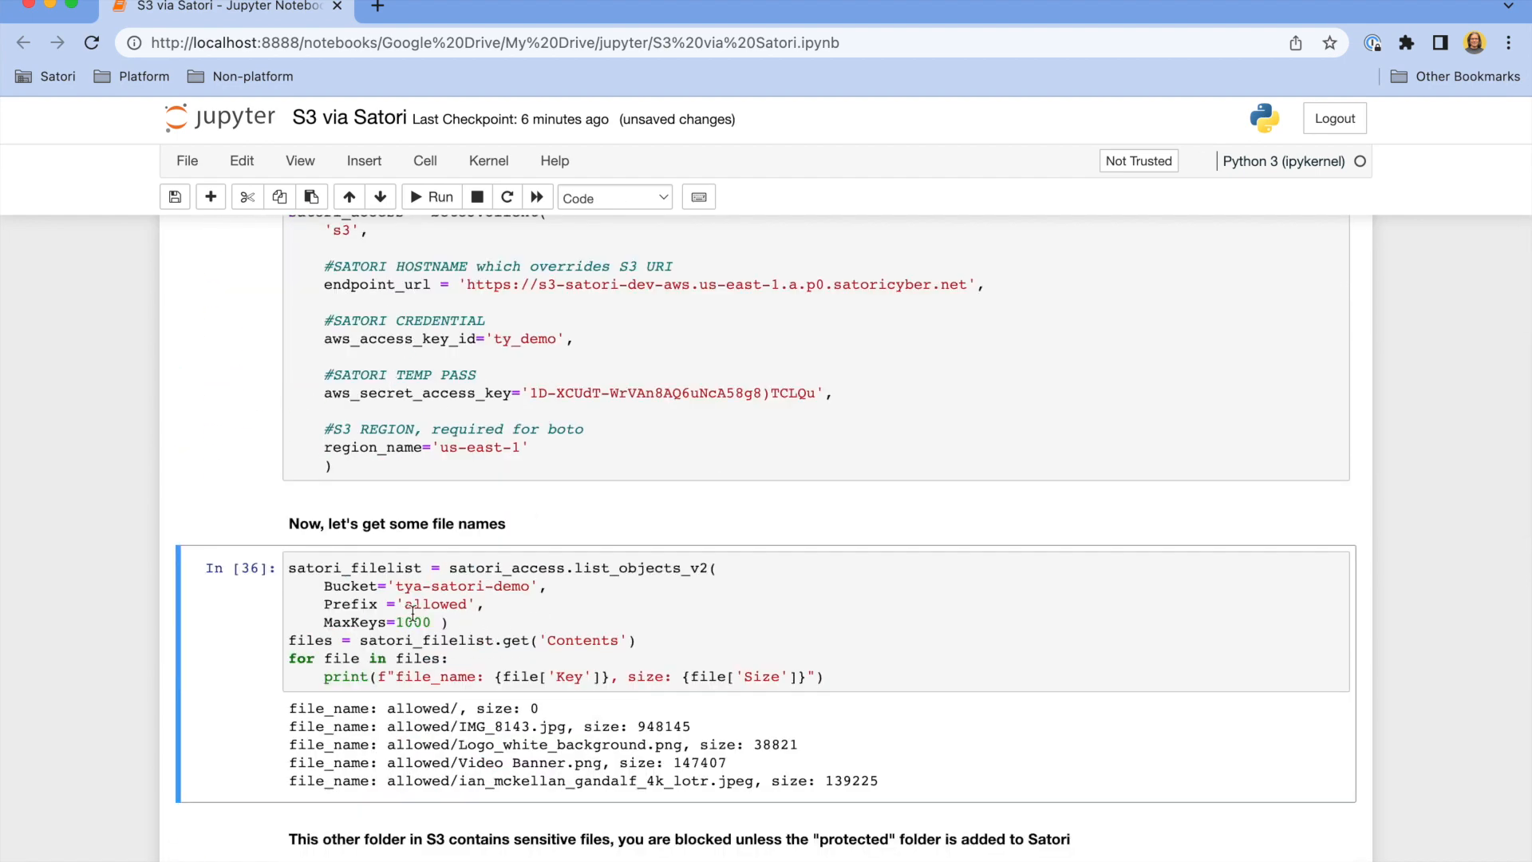
scroll(475, 605, "up", 5)
scroll(352, 626, "down", 3)
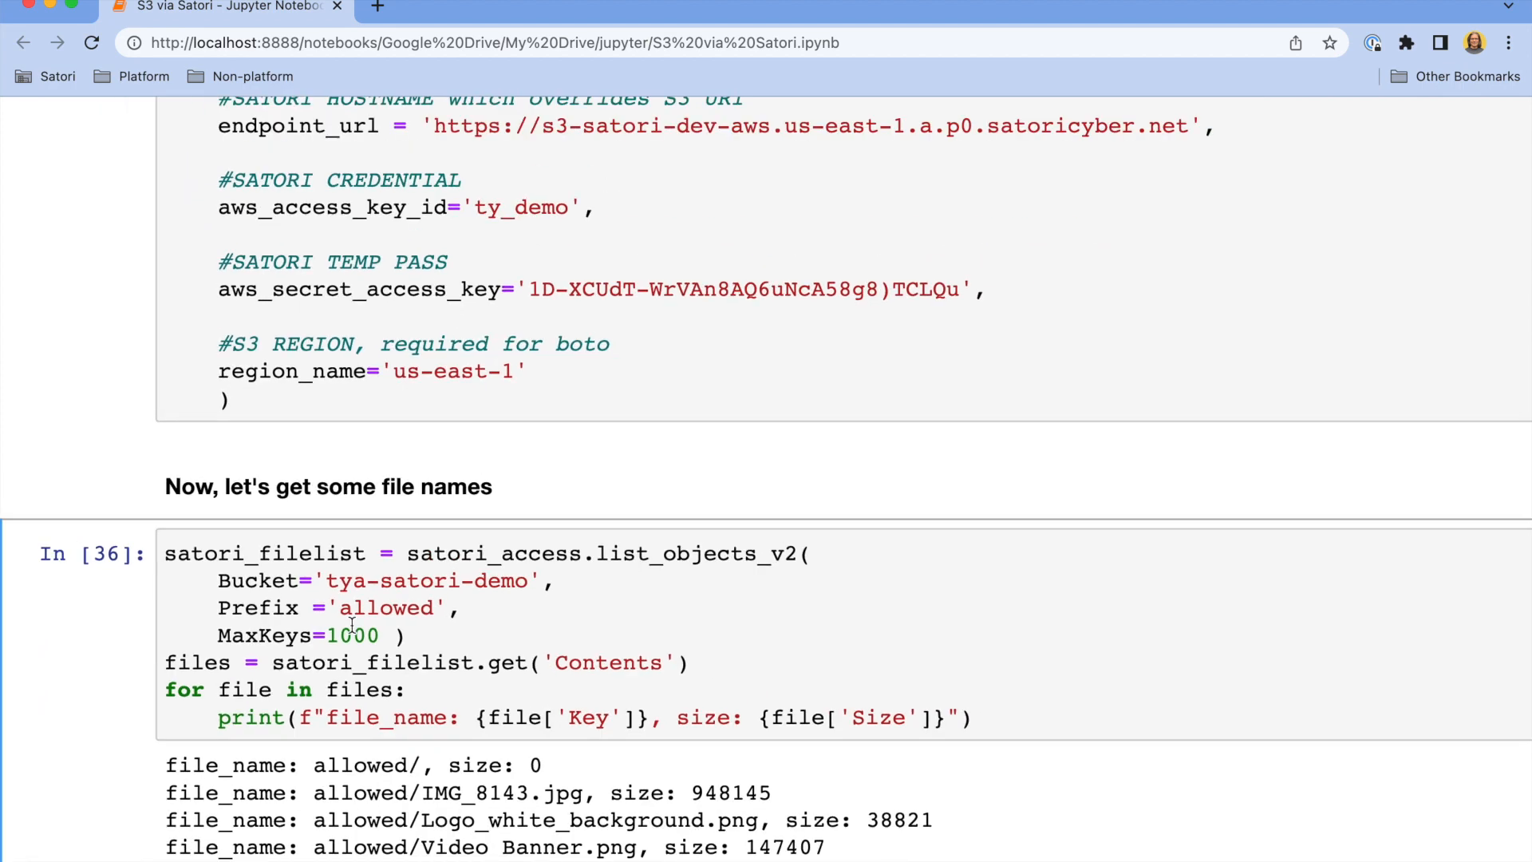
scroll(352, 625, "down", 3)
scroll(352, 626, "down", 3)
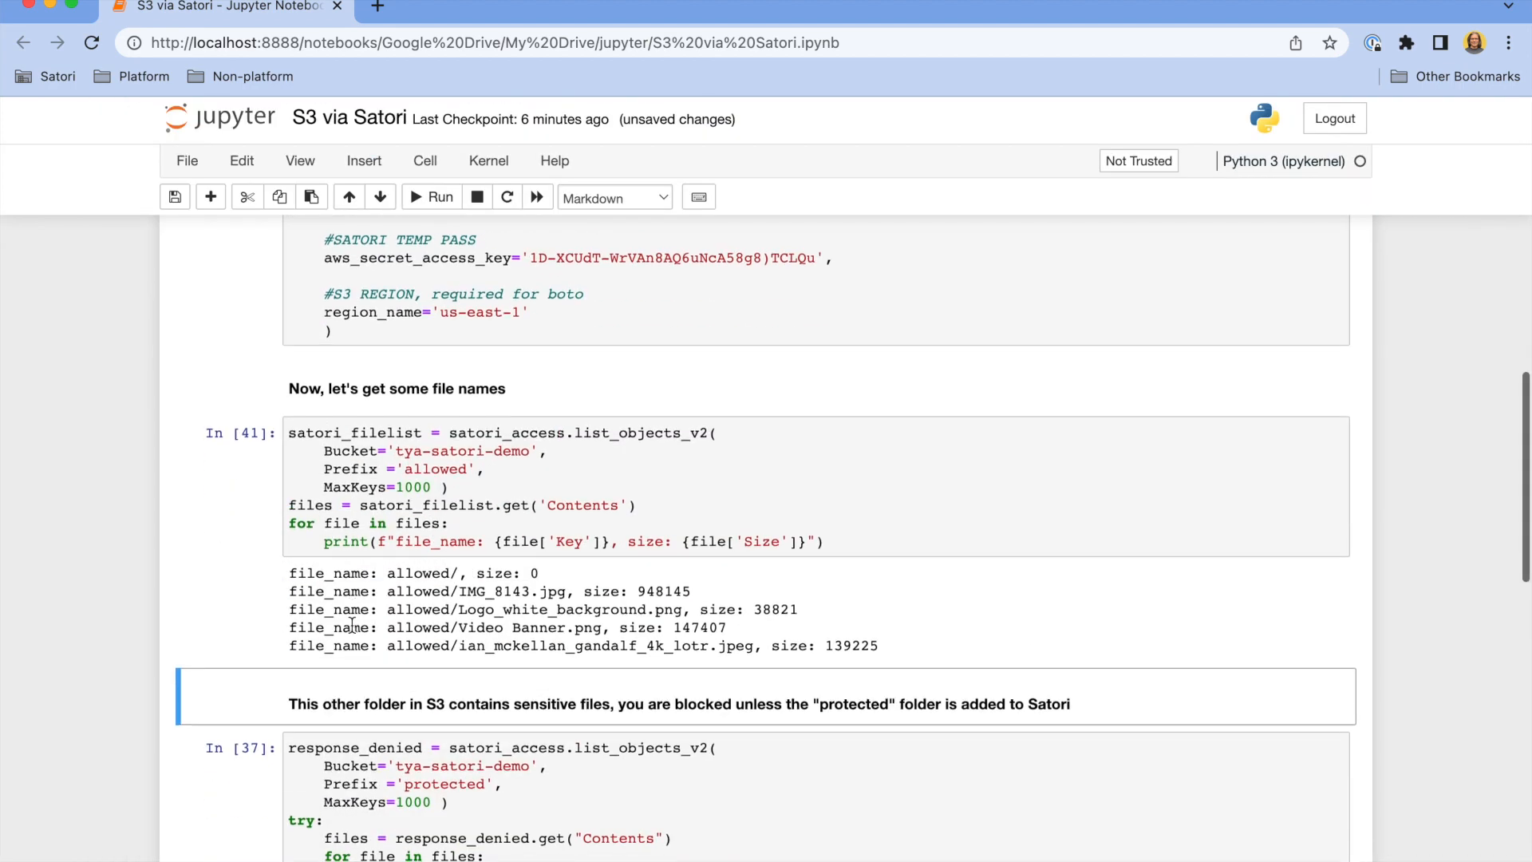
Rerun the cells that list the protected folder and read protected/people_v2.csv with the access rule suspended.
left_click(352, 626)
double_click(435, 634)
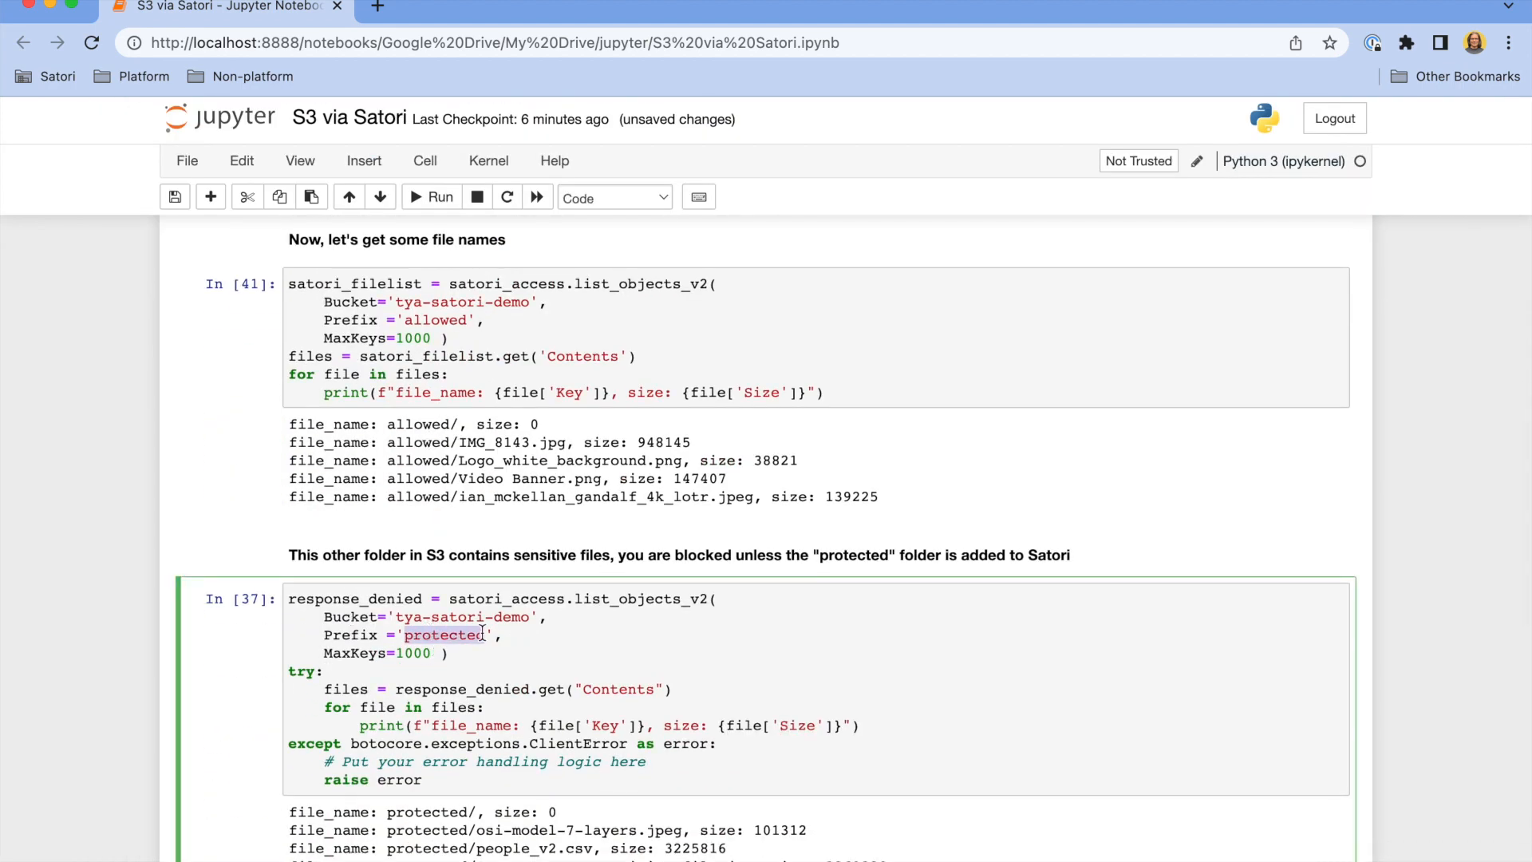
key("shift+Return")
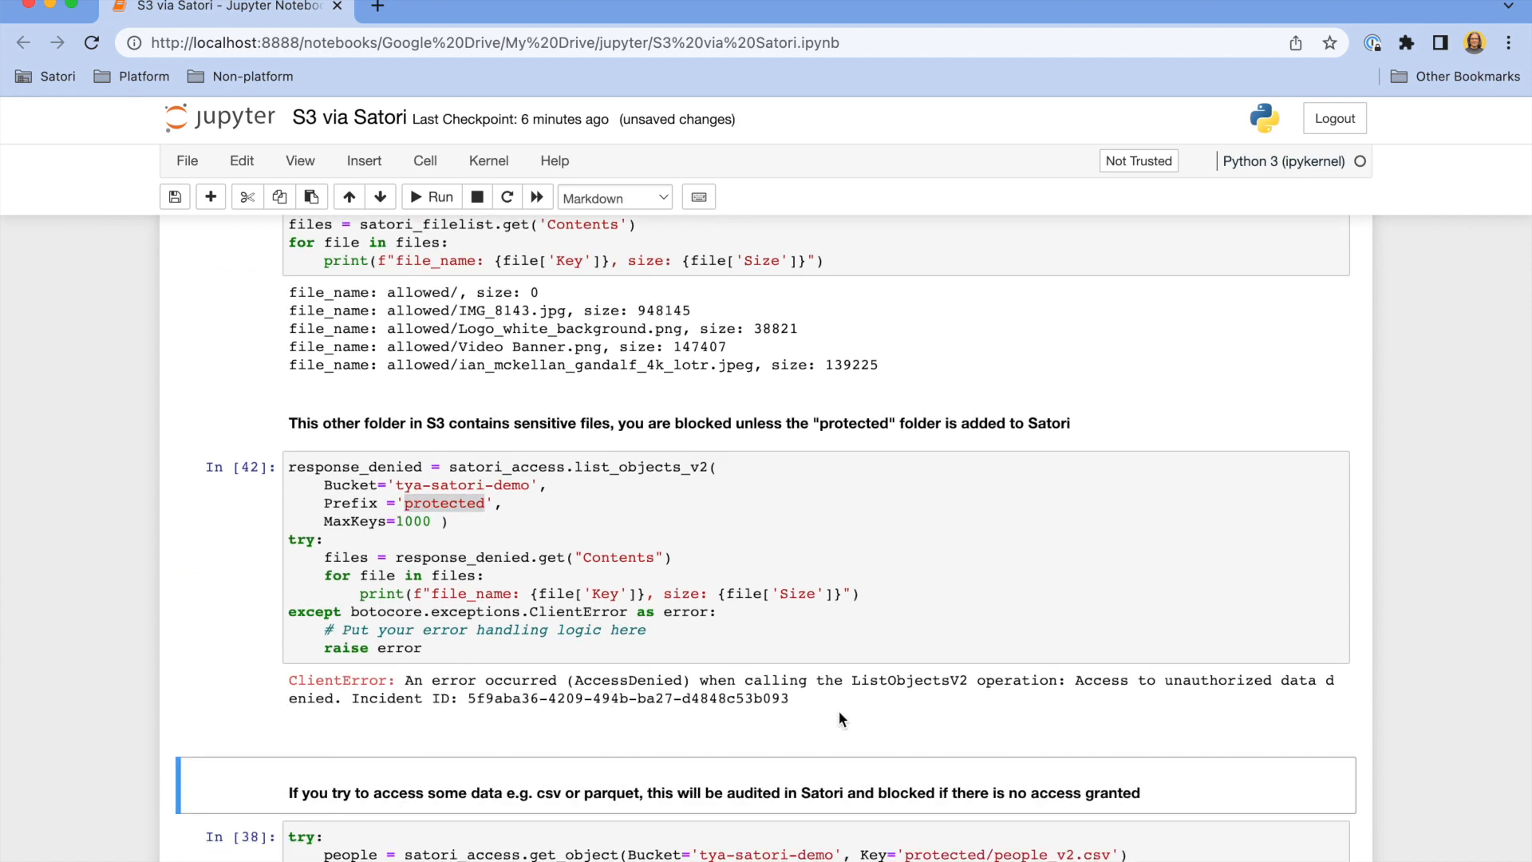
key("shift+Return")
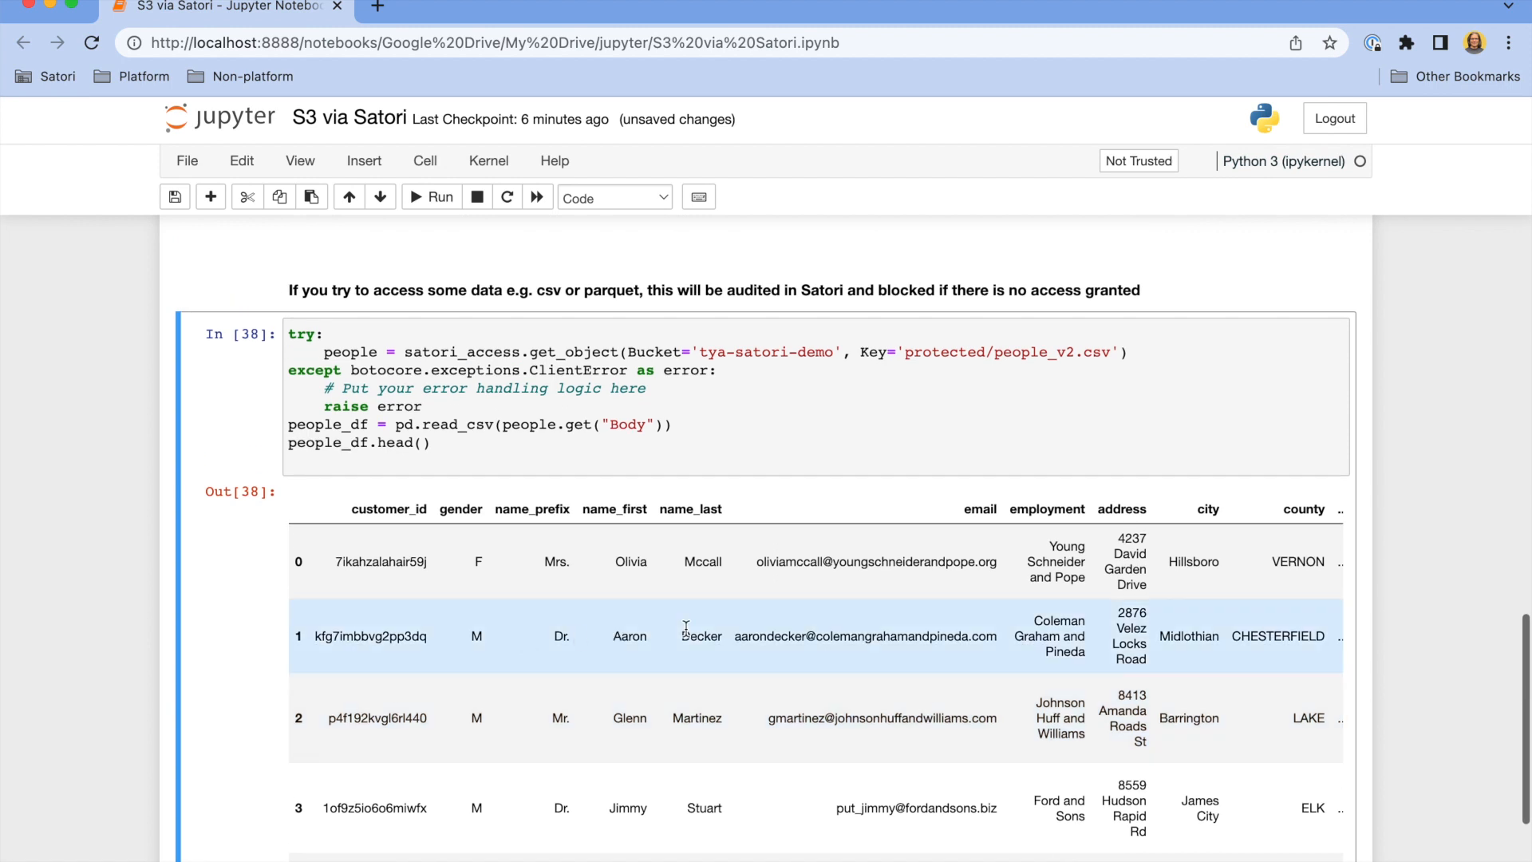
left_click(631, 410)
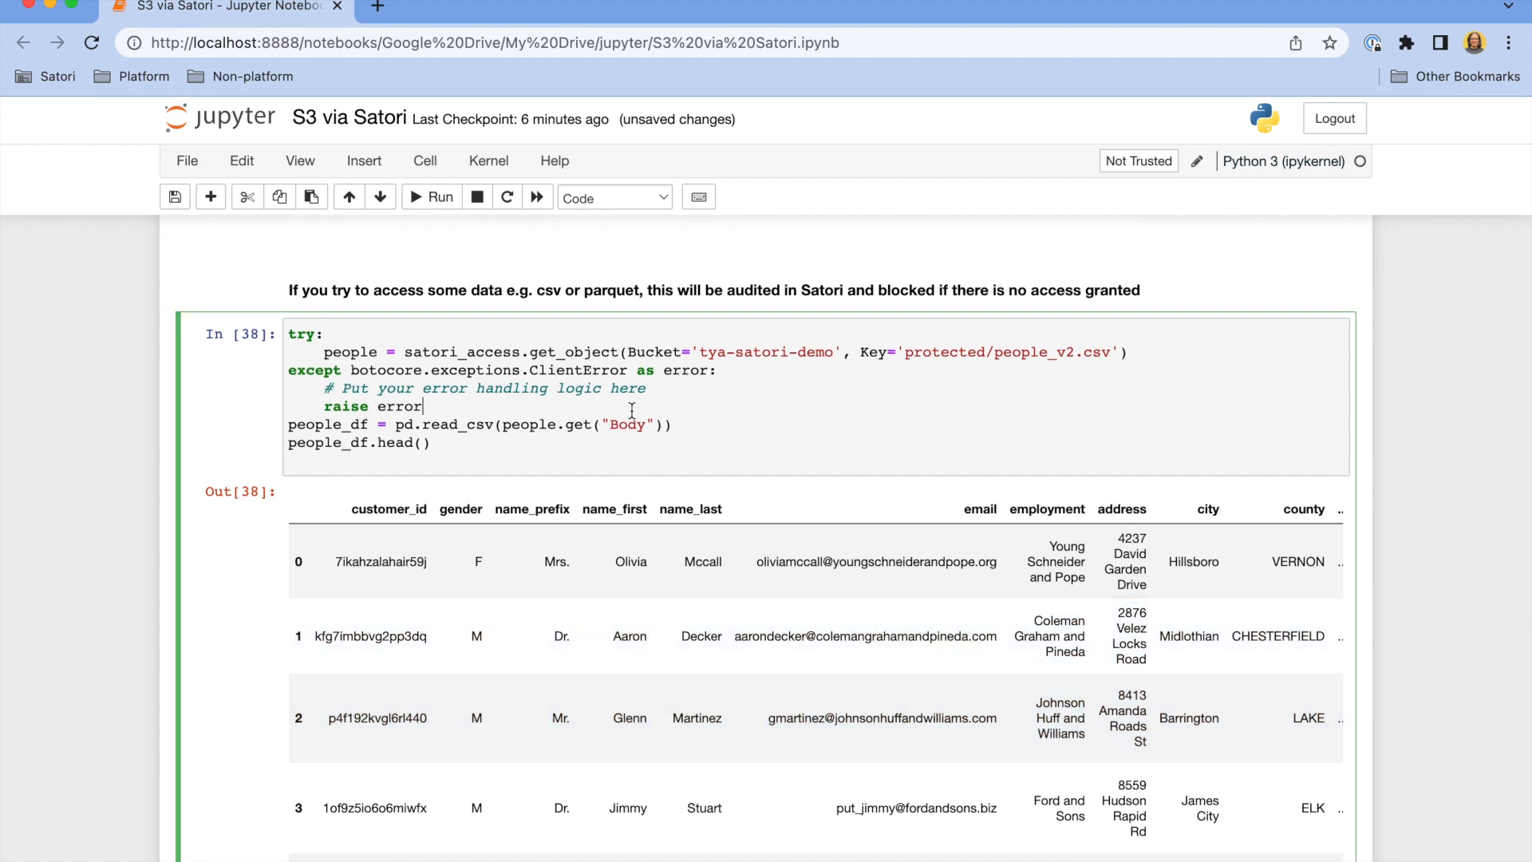
key("shift+Return")
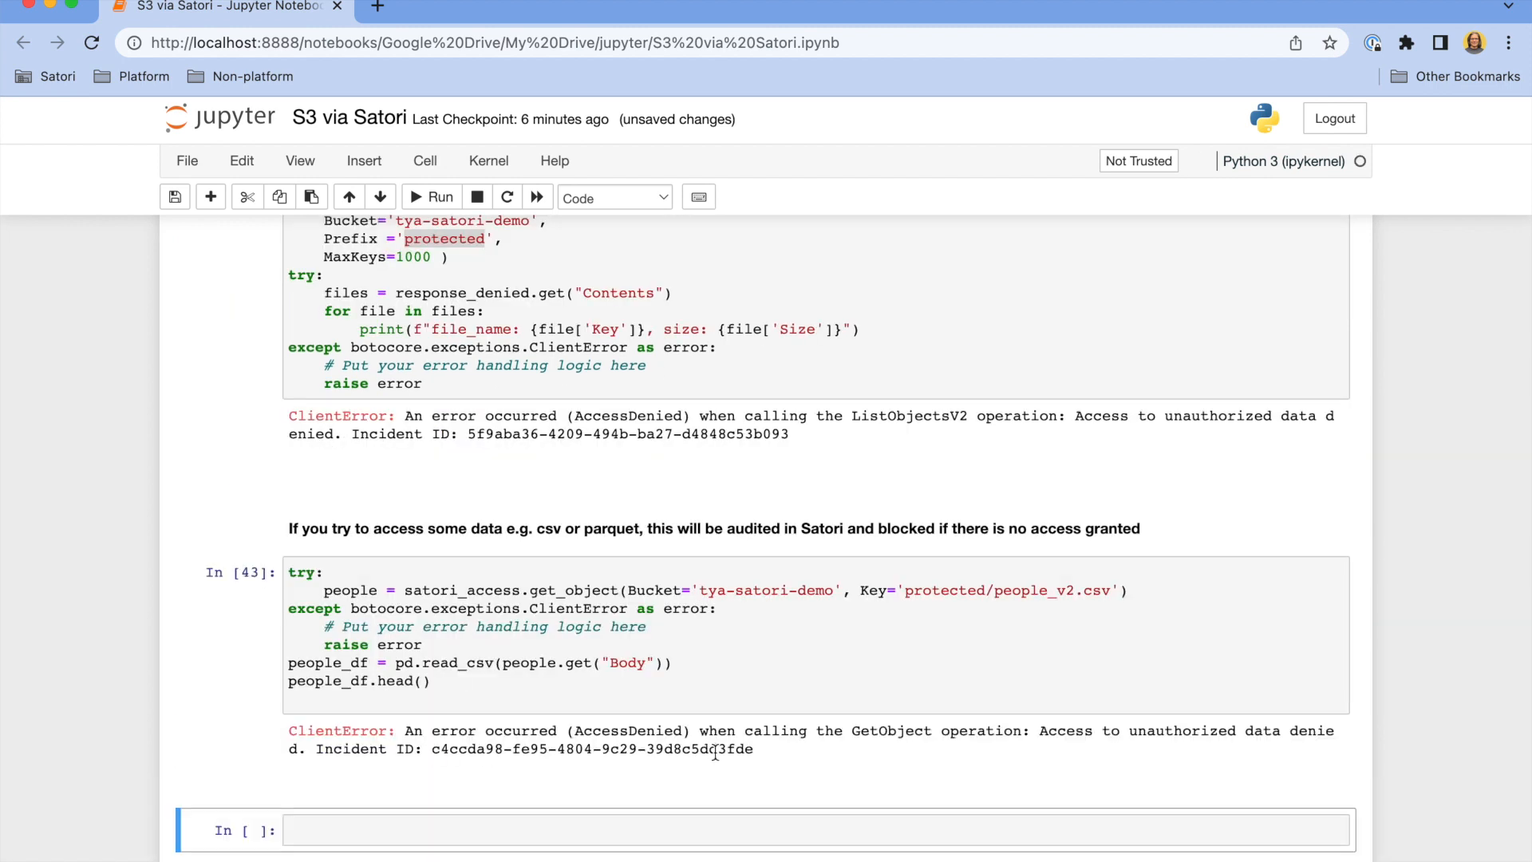